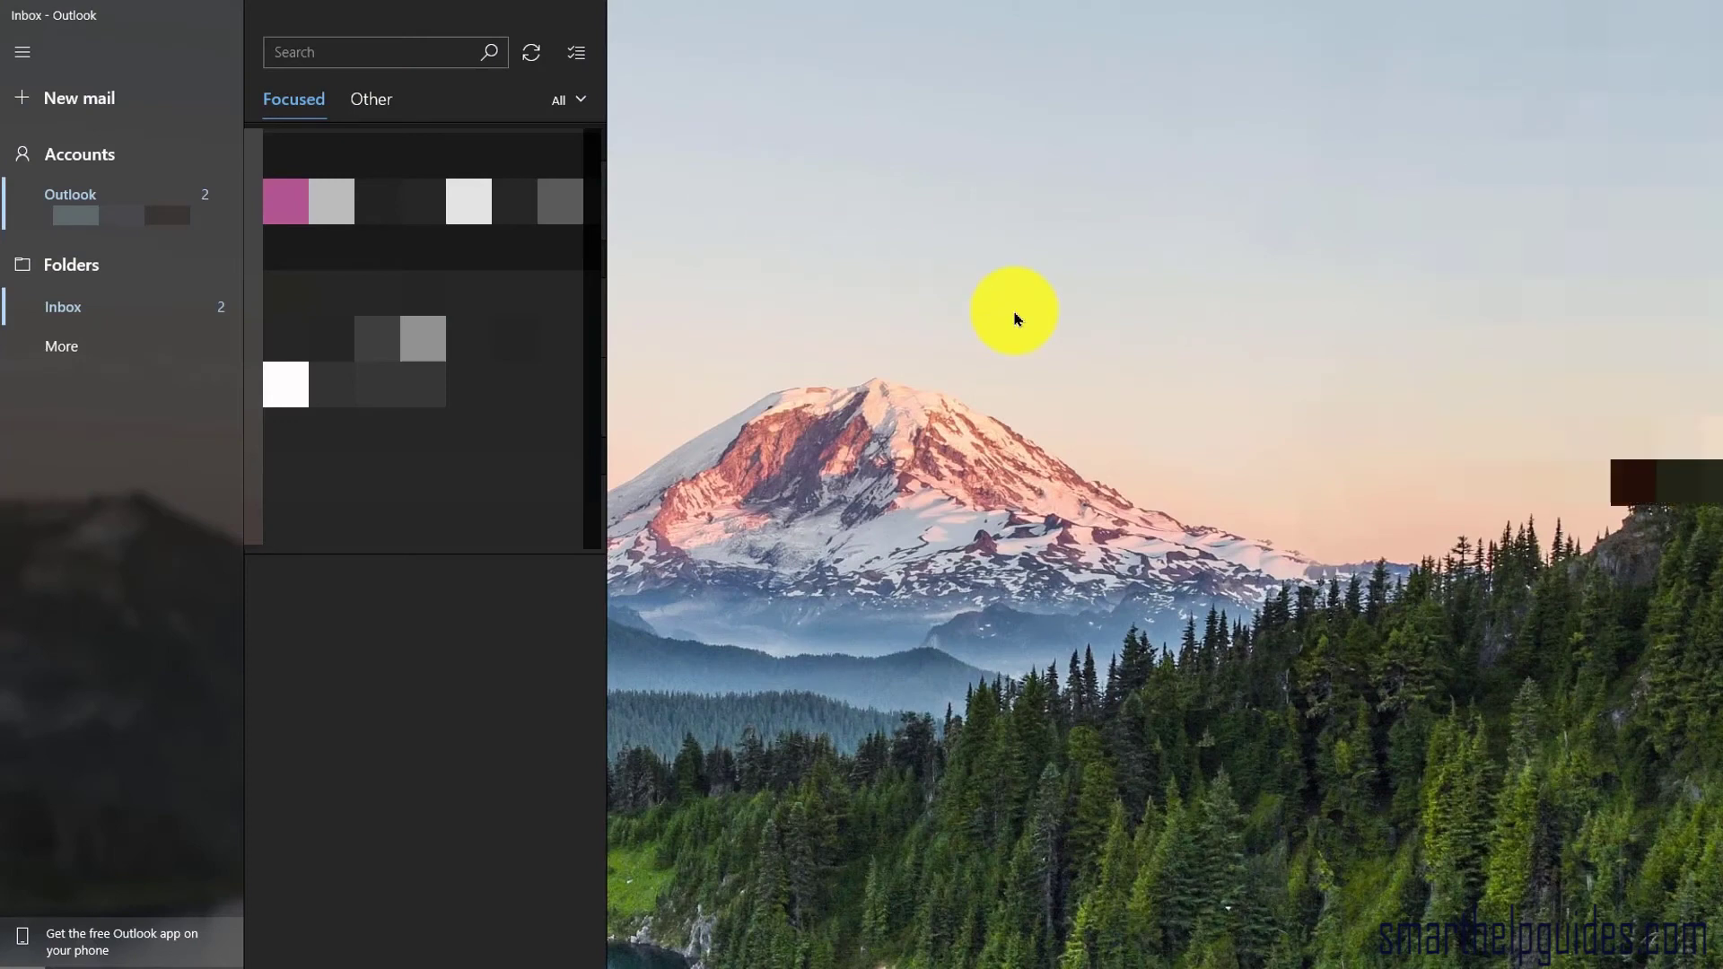
Launch the Mail app from the Start menu search
{"action": "key", "text": "super"}
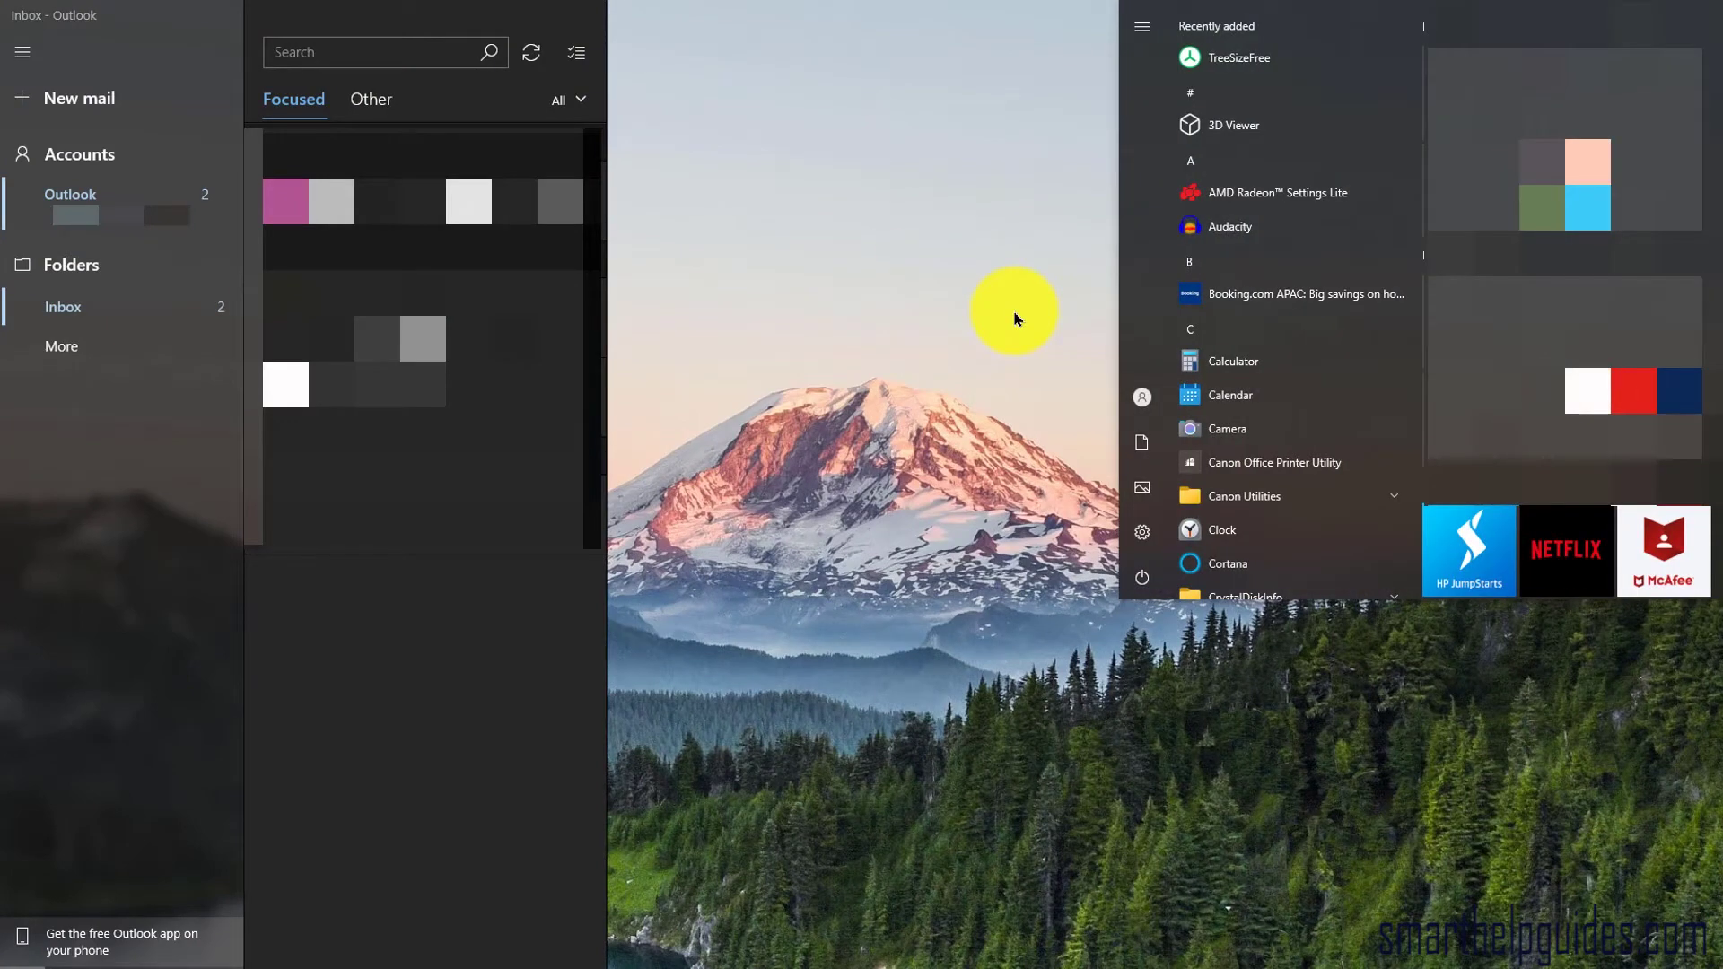
{"action": "type", "text": "mail"}
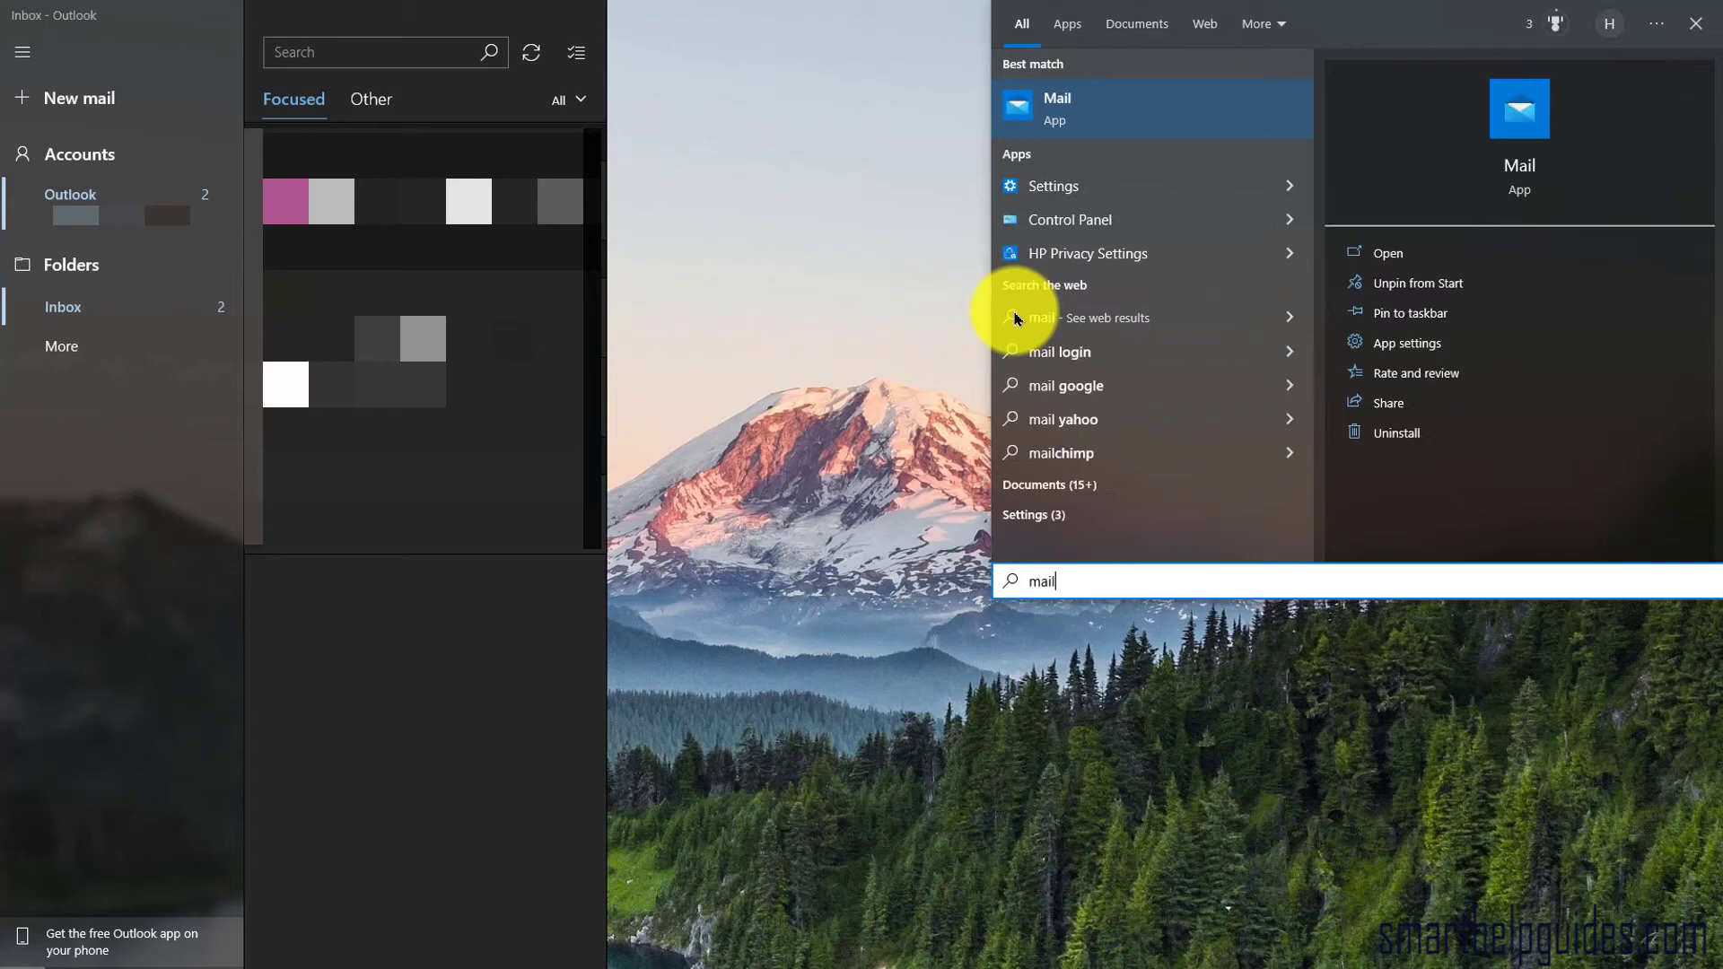
{"action": "left_click", "coordinate": [1107, 111]}
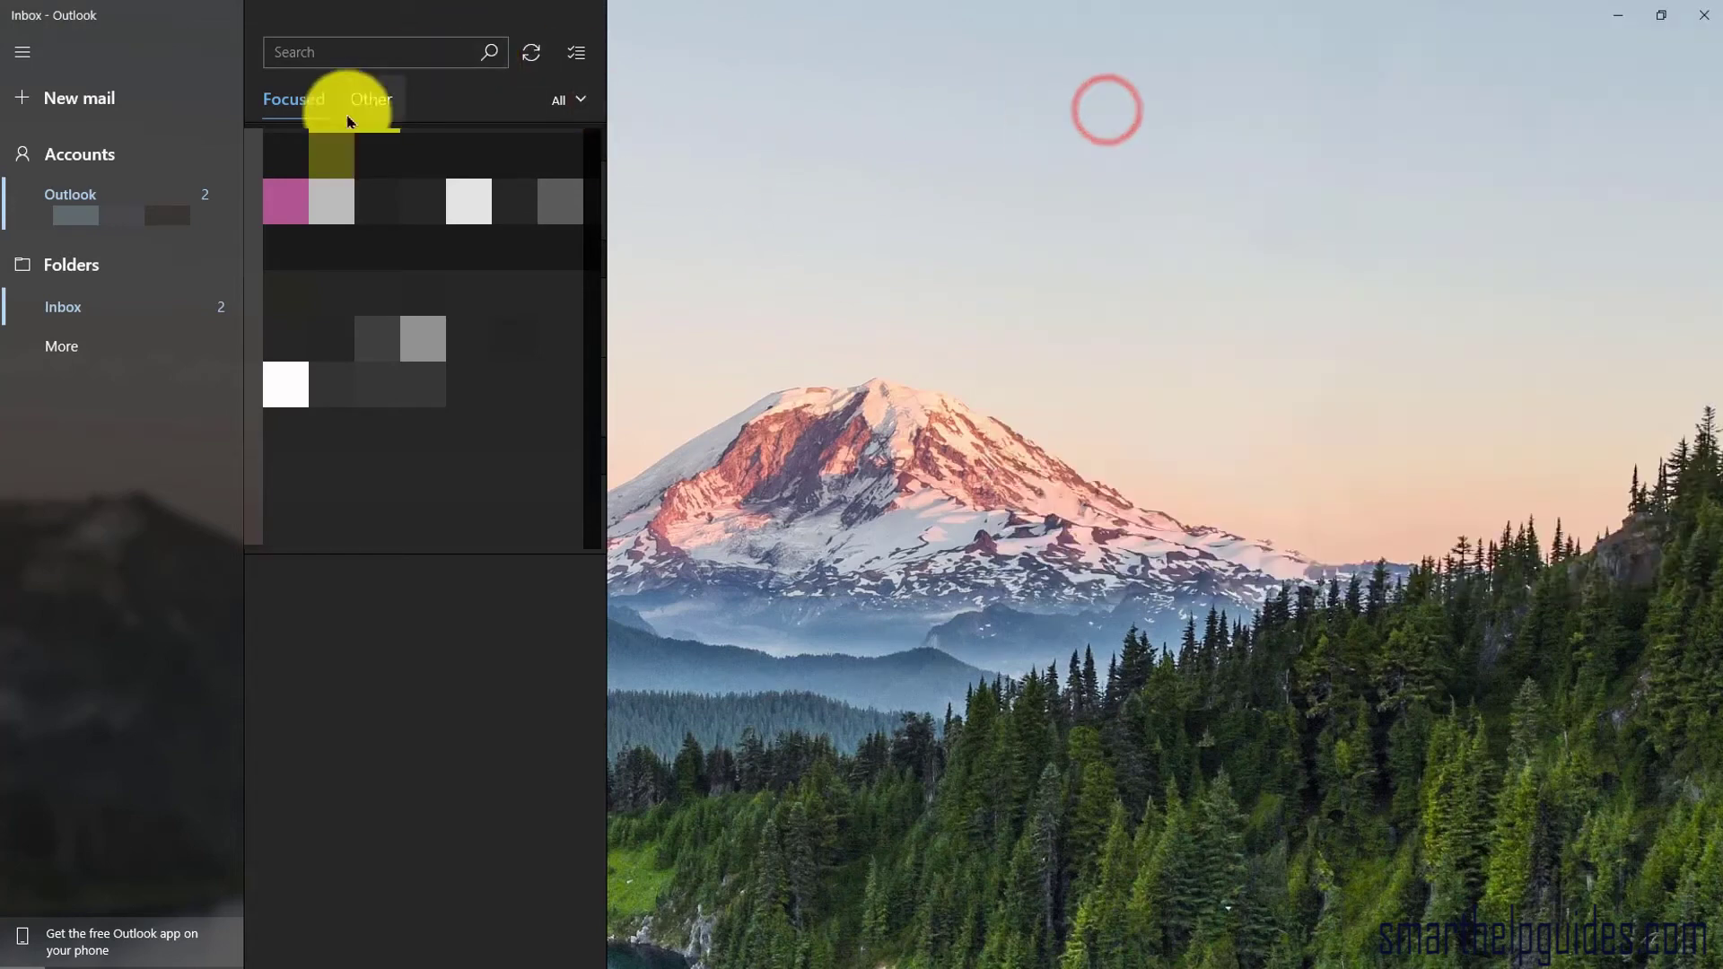
Reach Add account through Settings > Manage accounts
{"action": "left_click", "coordinate": [219, 949]}
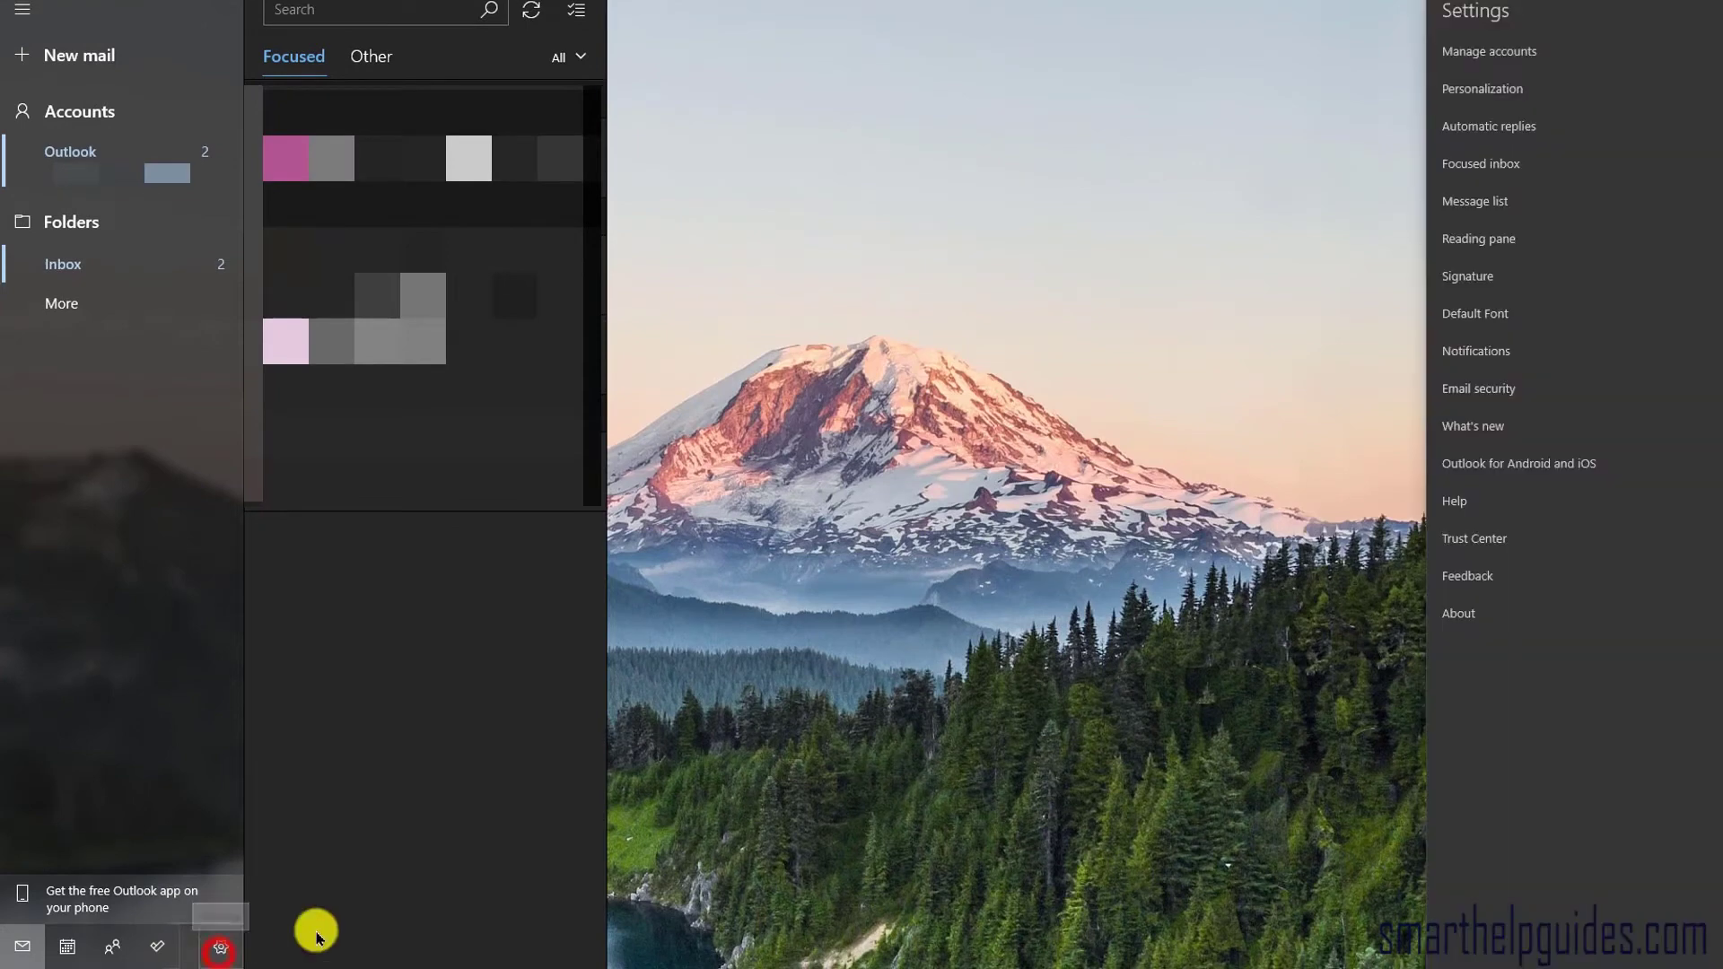
{"action": "left_click", "coordinate": [1467, 50]}
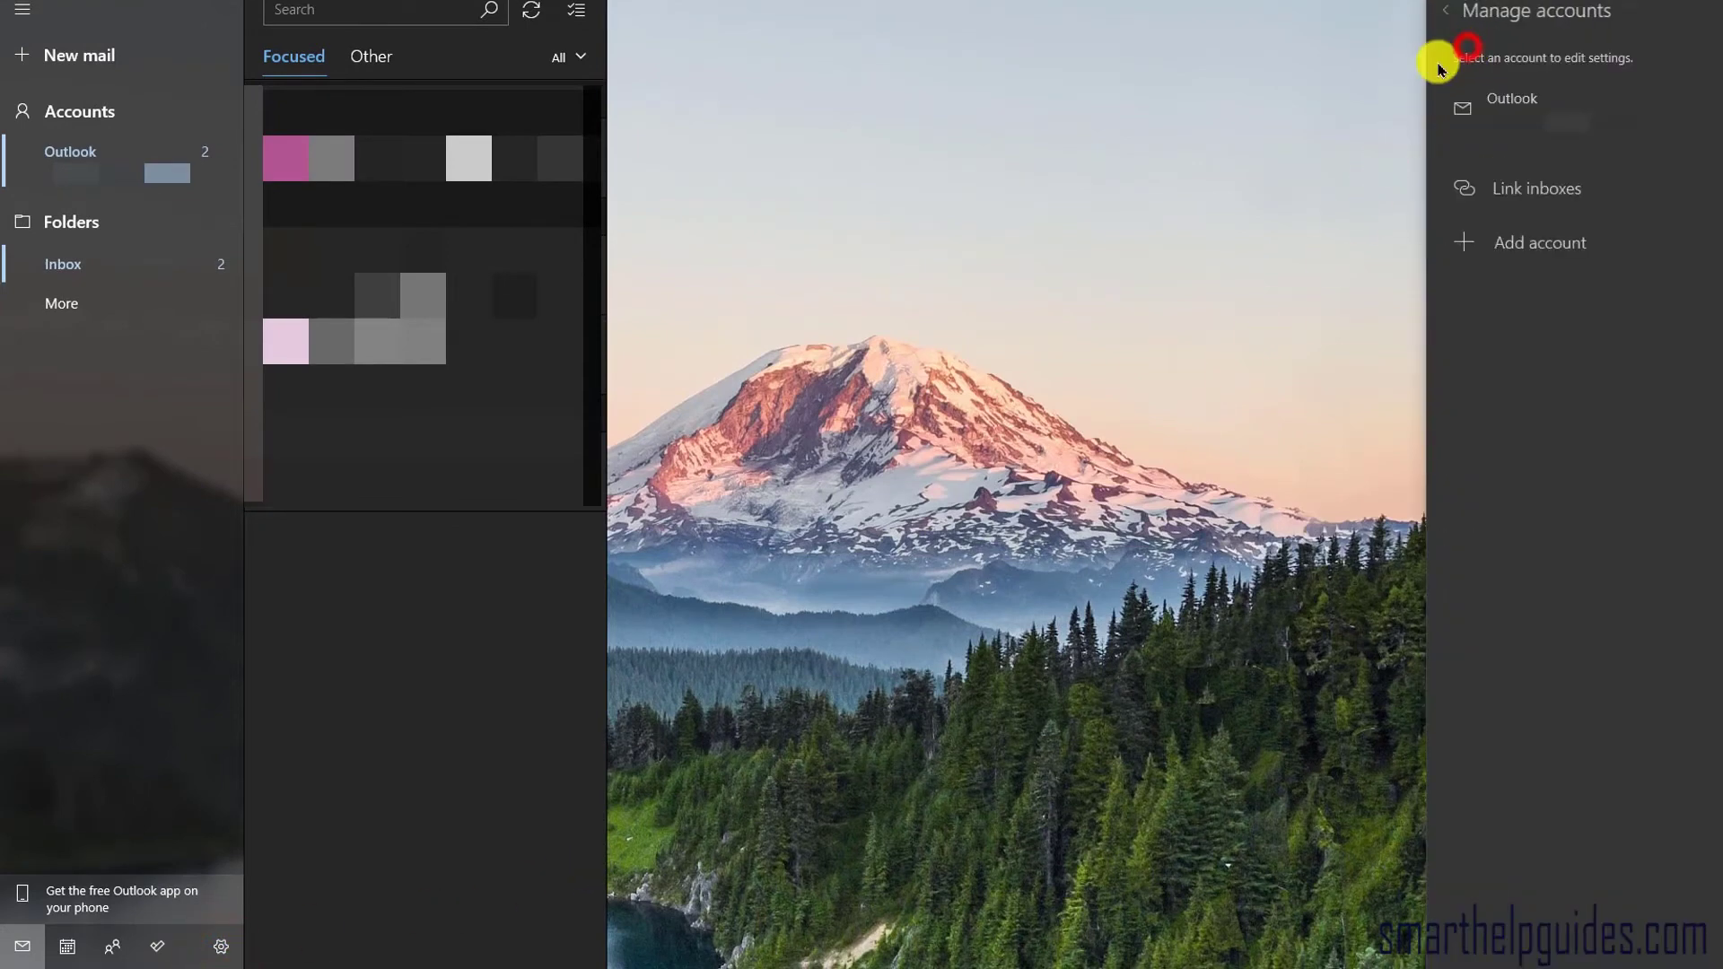
{"action": "left_click", "coordinate": [1466, 256]}
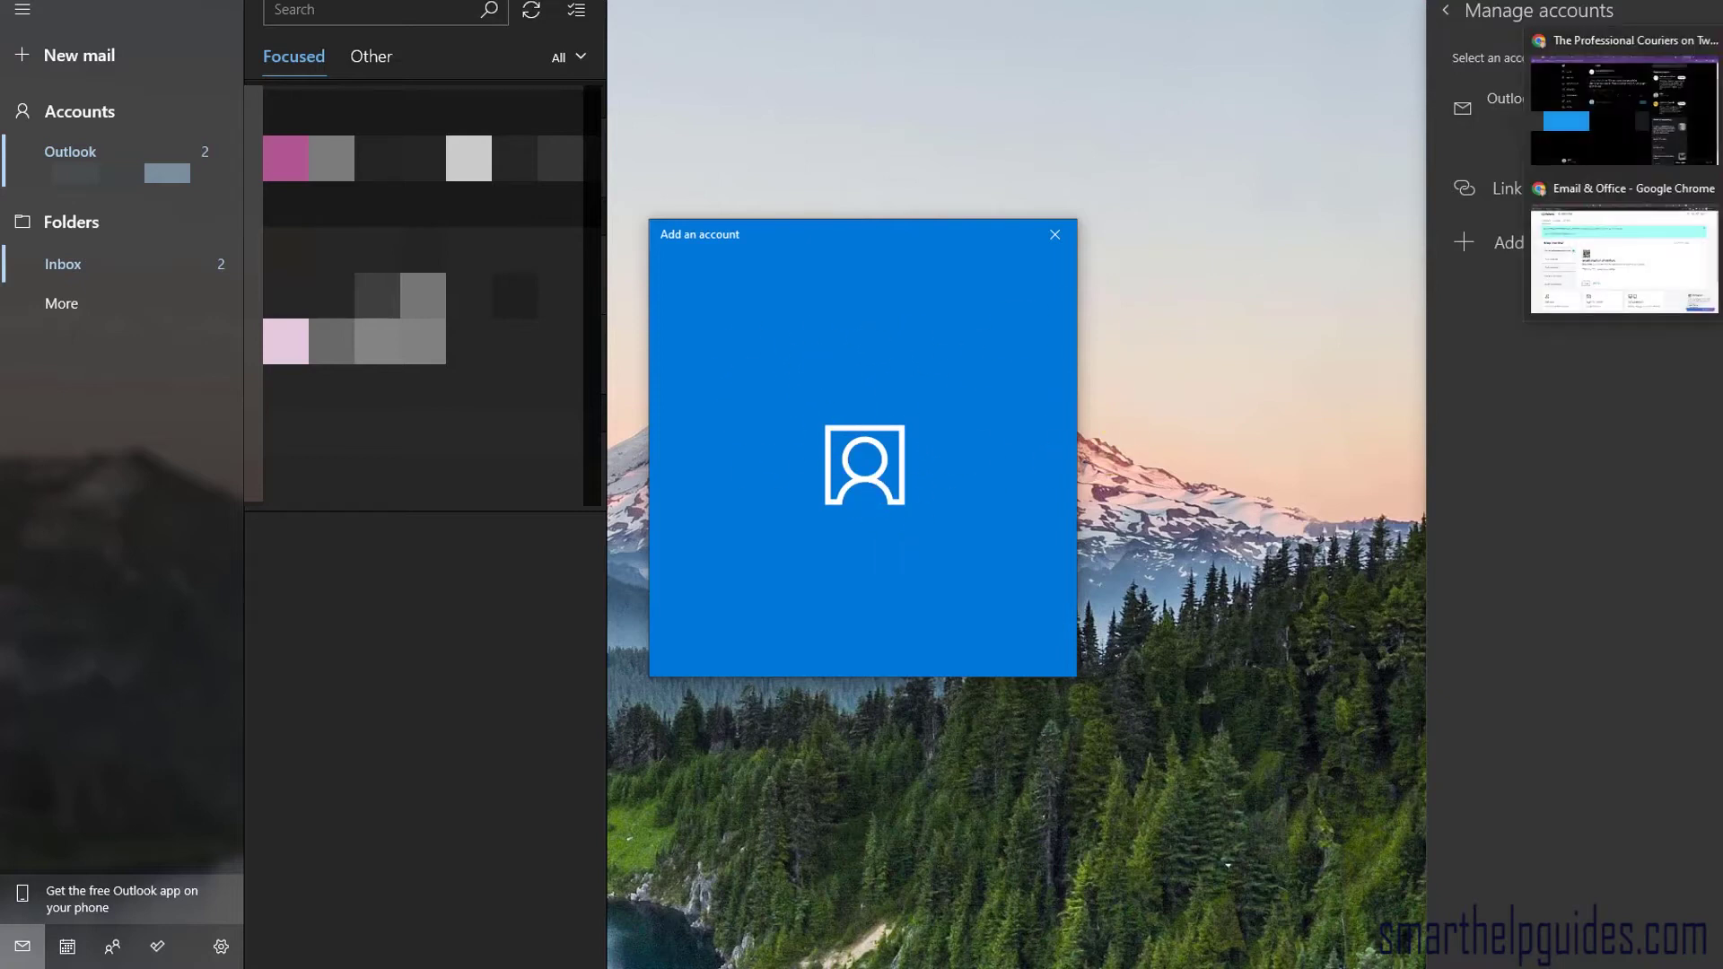
{"action": "left_click", "coordinate": [1629, 251]}
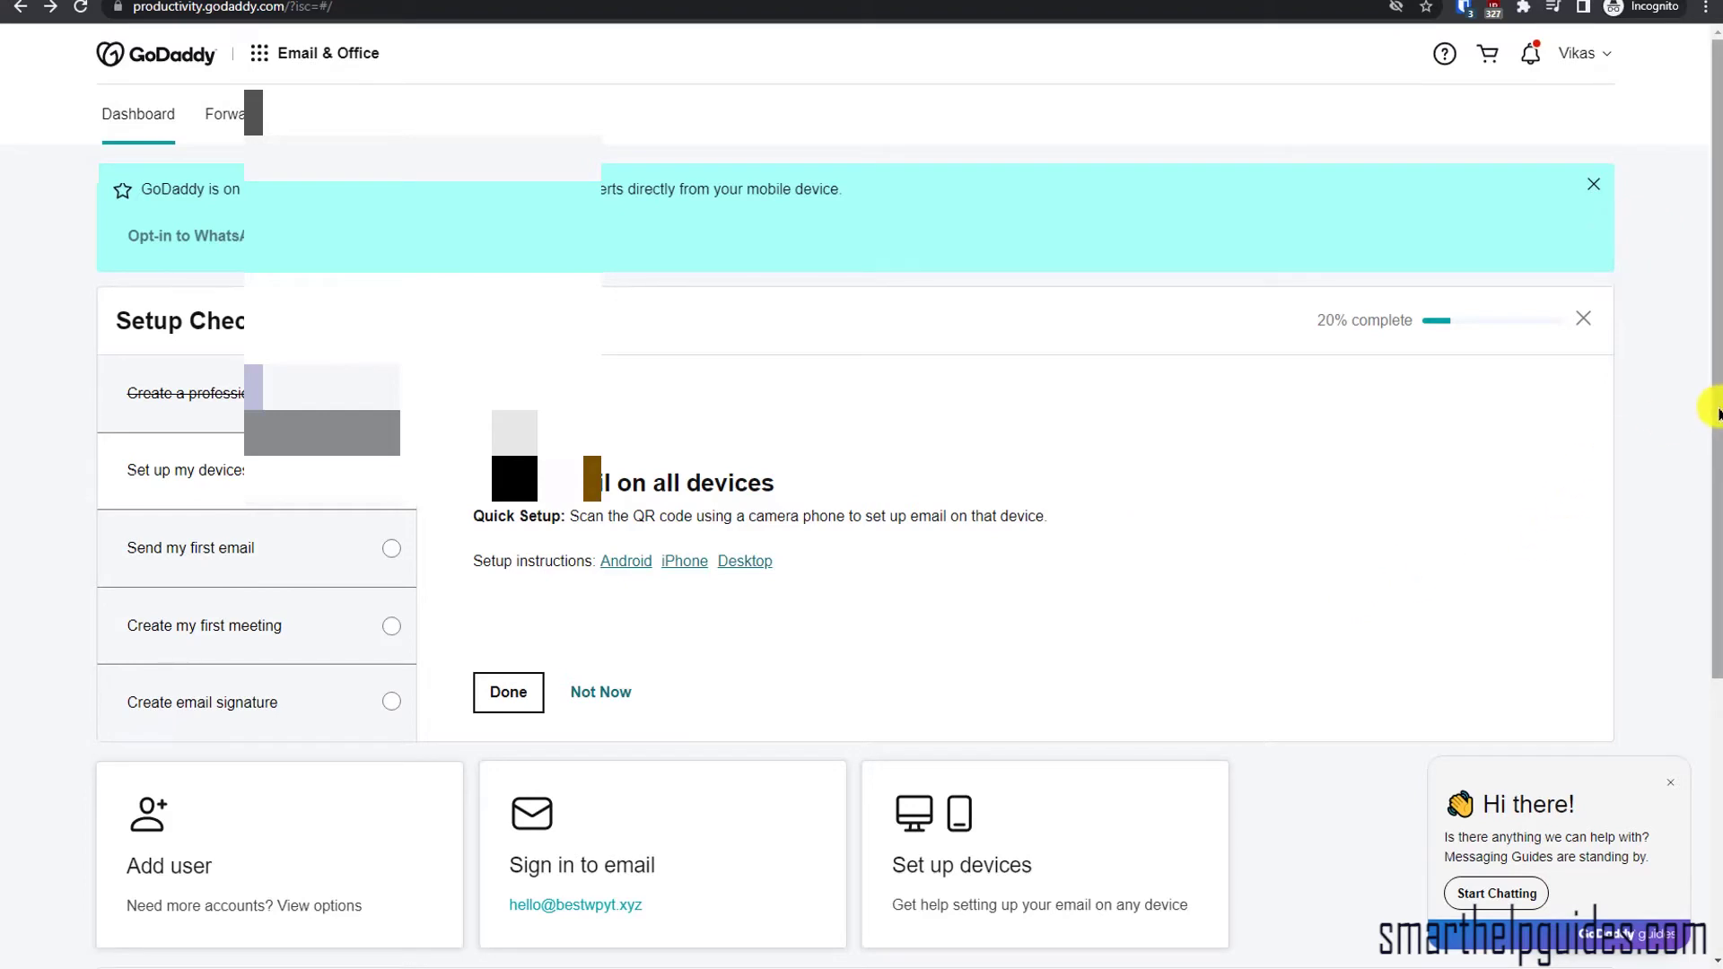
{"action": "left_click_drag", "start_coordinate": [1714, 408], "coordinate": [1713, 423]}
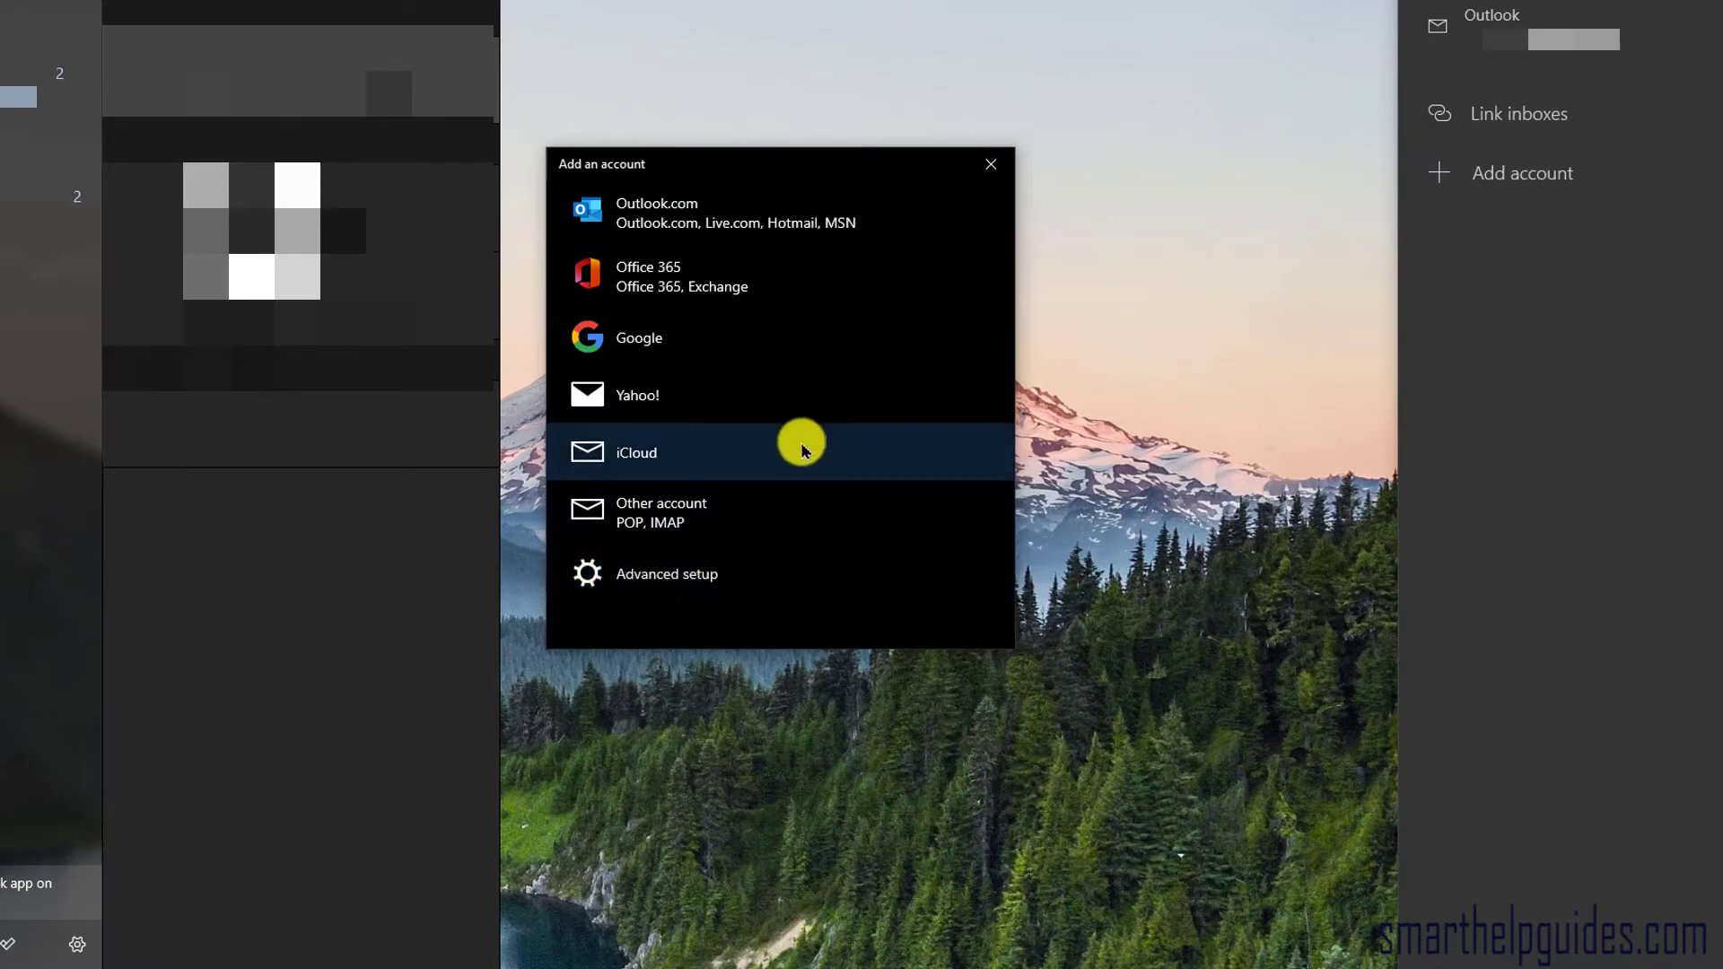
{"action": "left_click", "coordinate": [673, 528]}
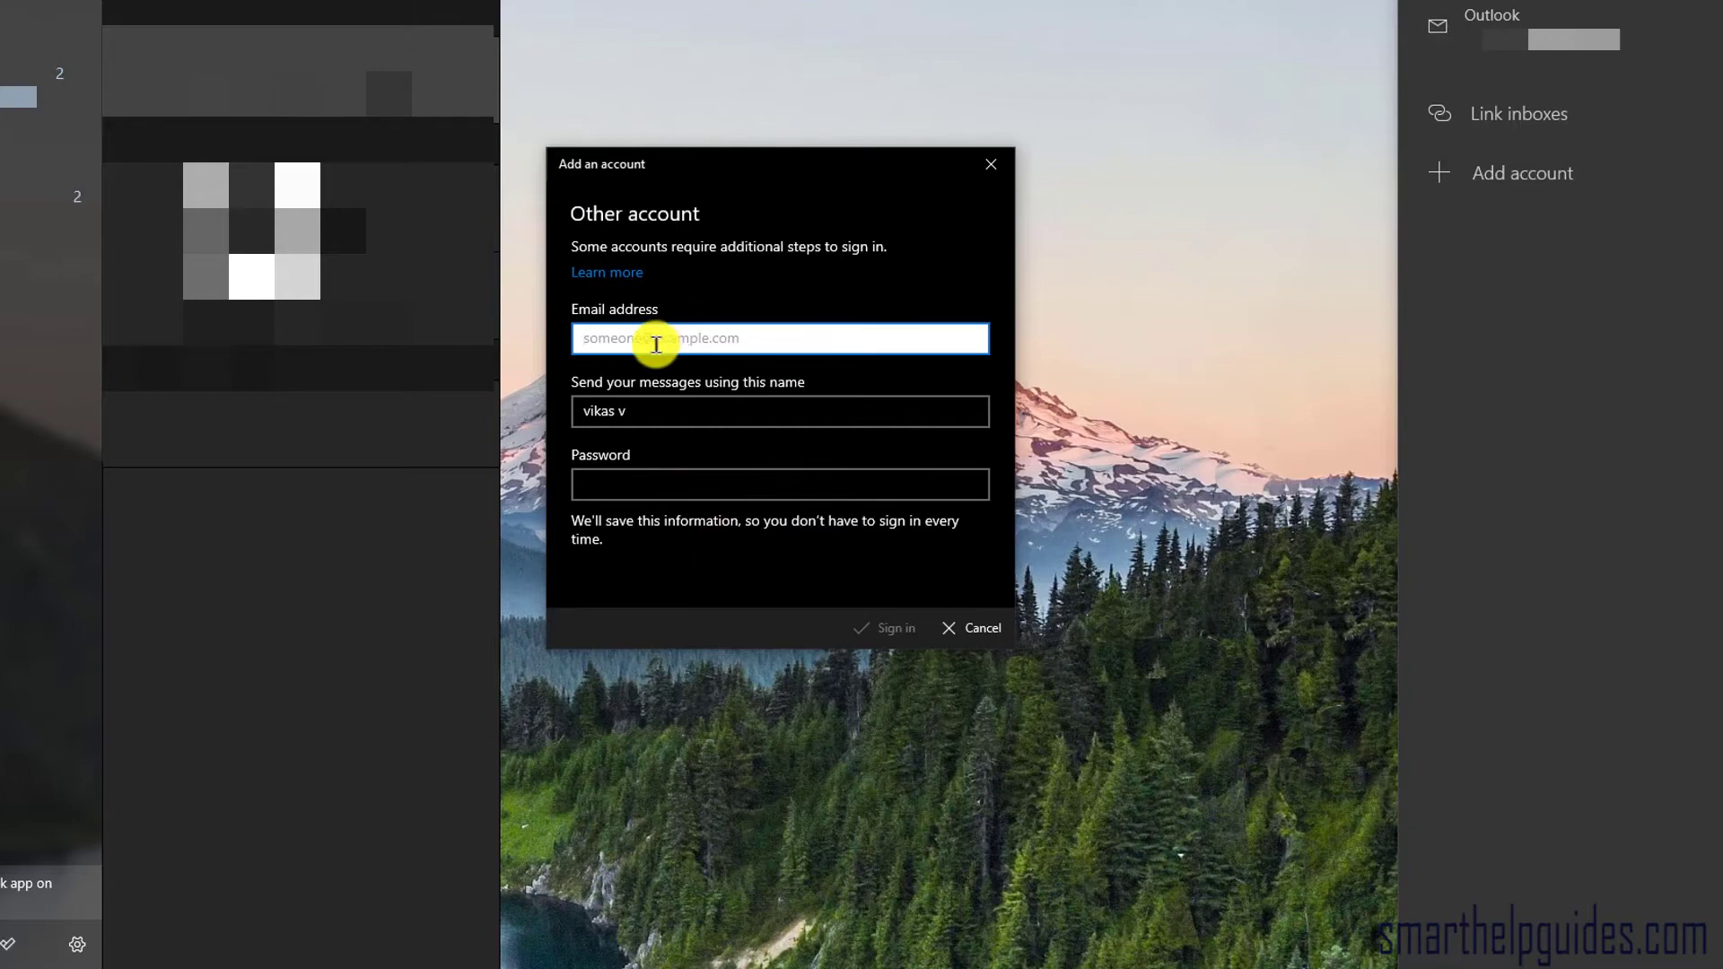
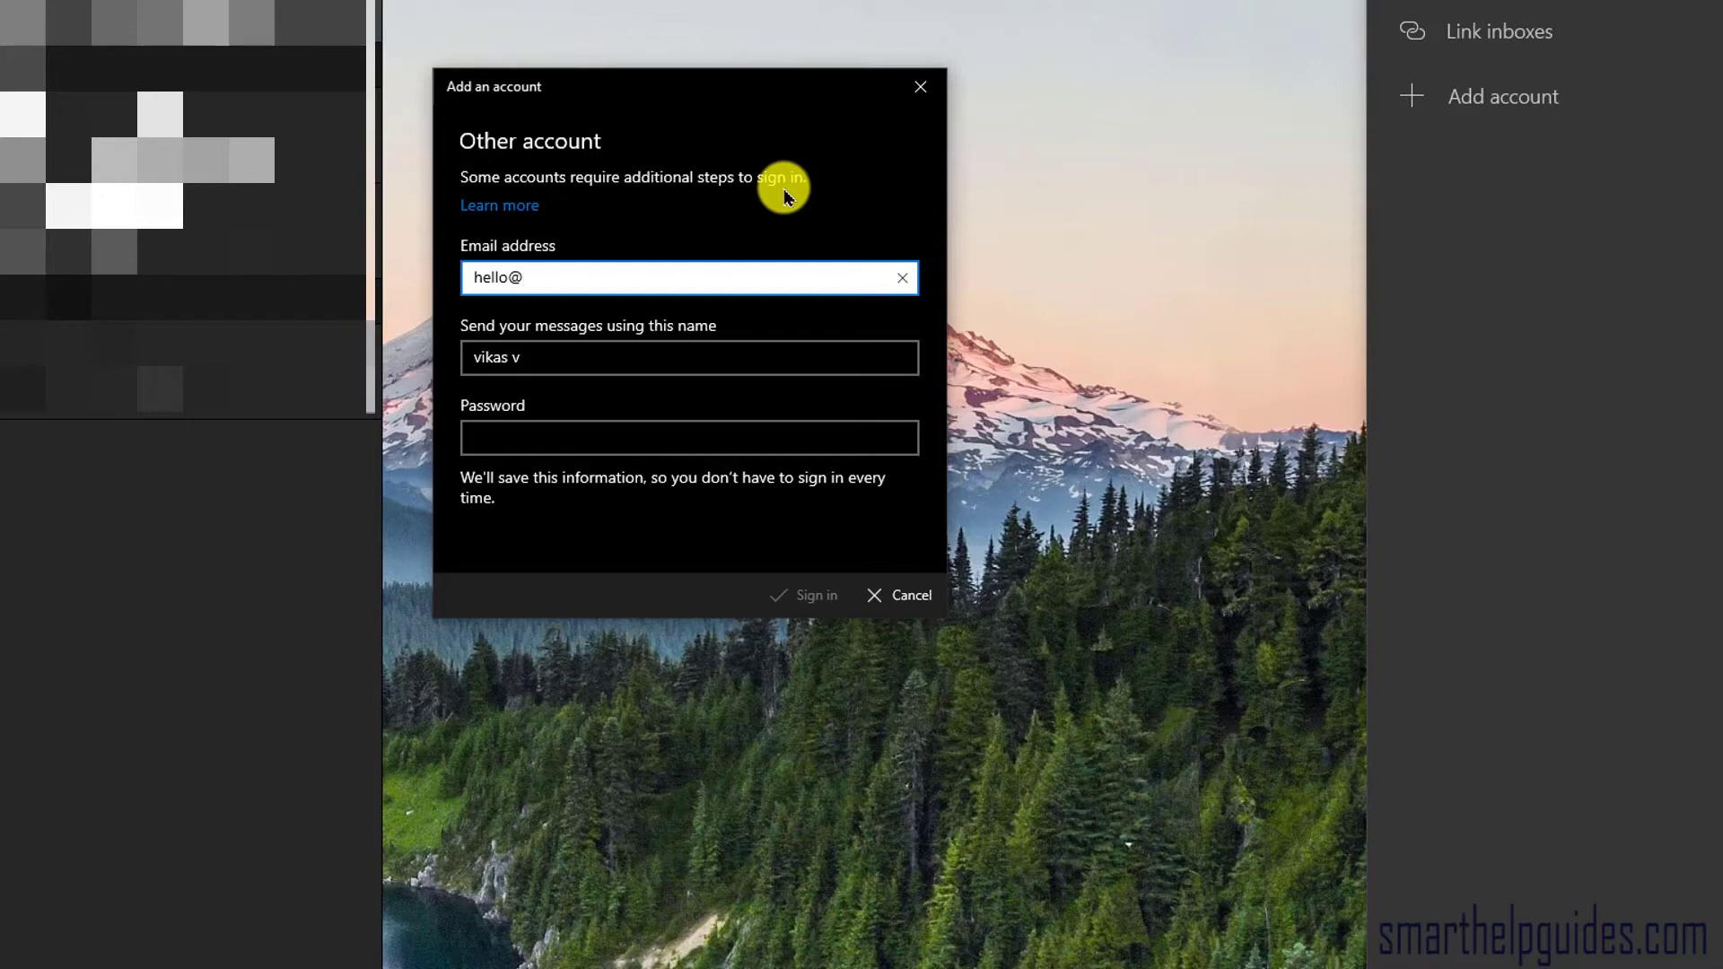
{"action": "key", "text": "Tab"}
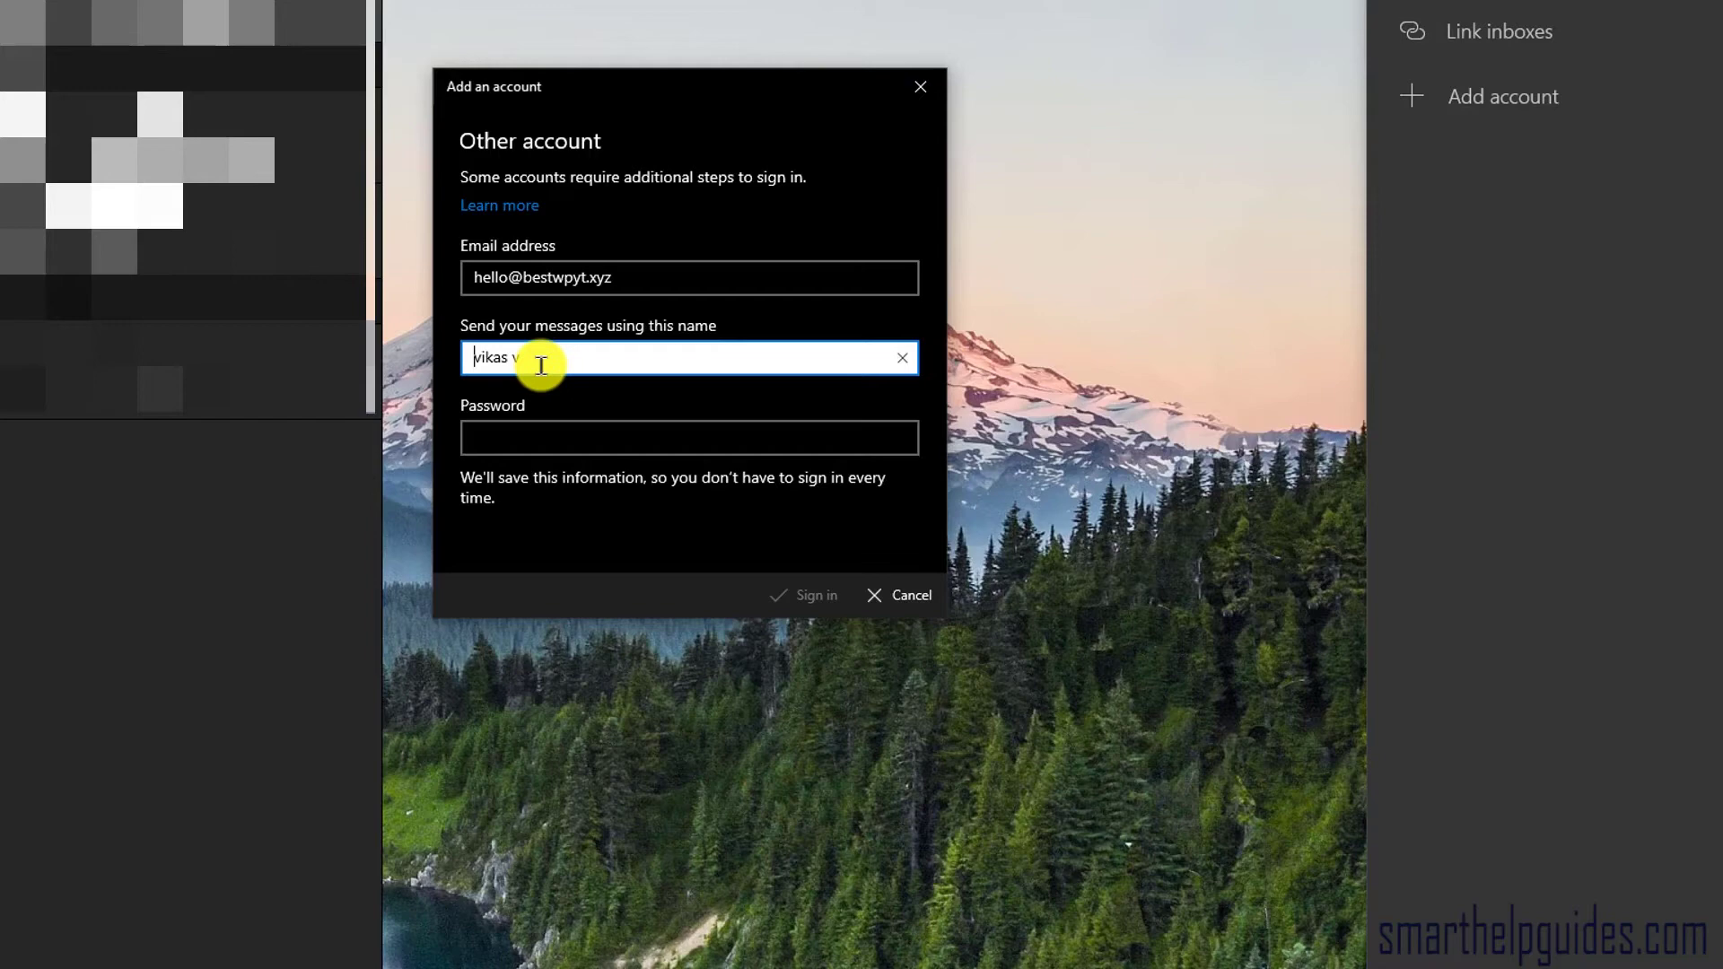
{"action": "left_click", "coordinate": [539, 437]}
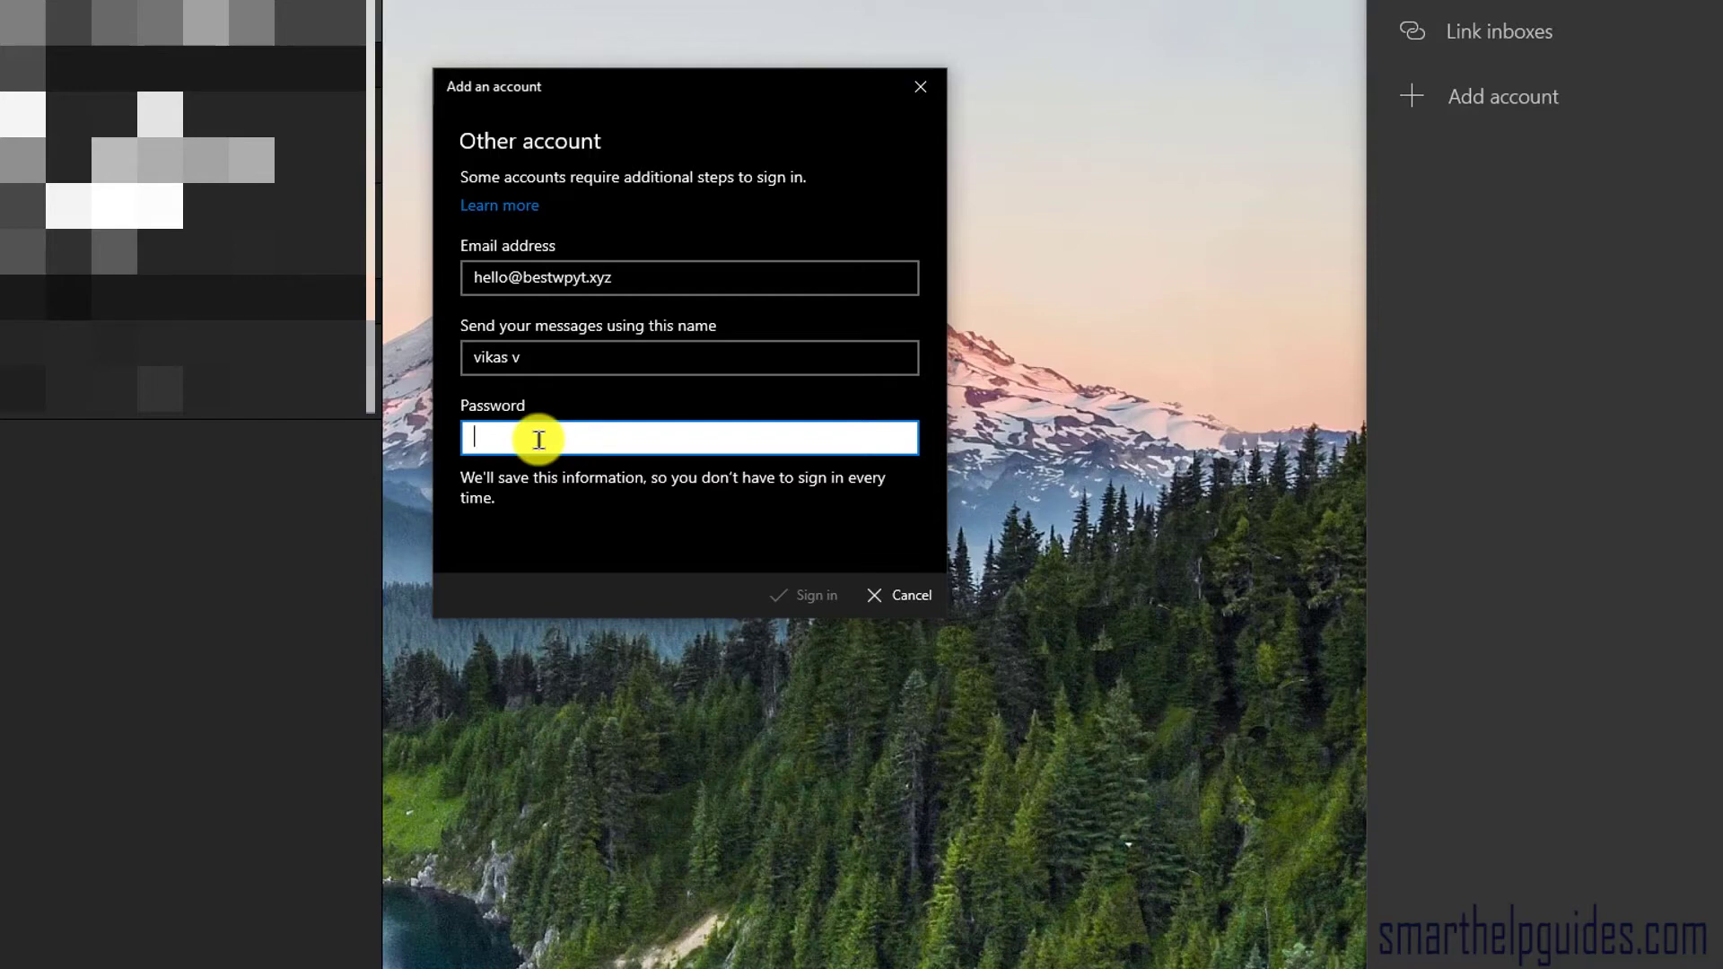
{"action": "type", "text": "password"}
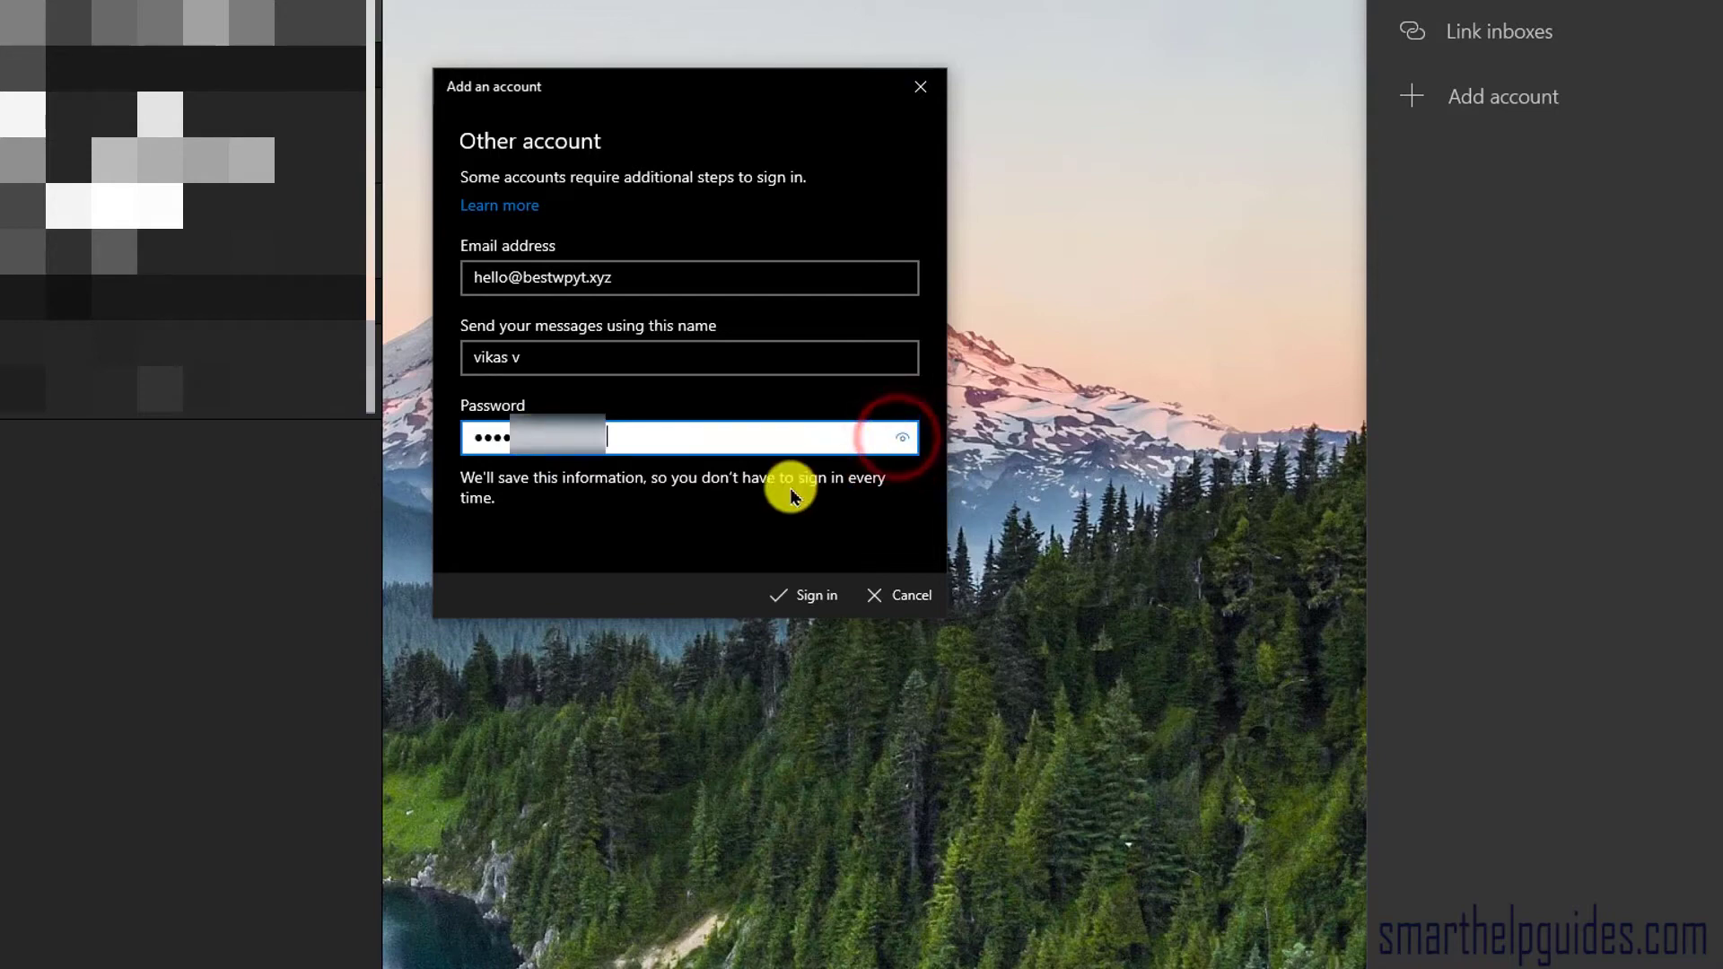
{"action": "left_click", "coordinate": [694, 498]}
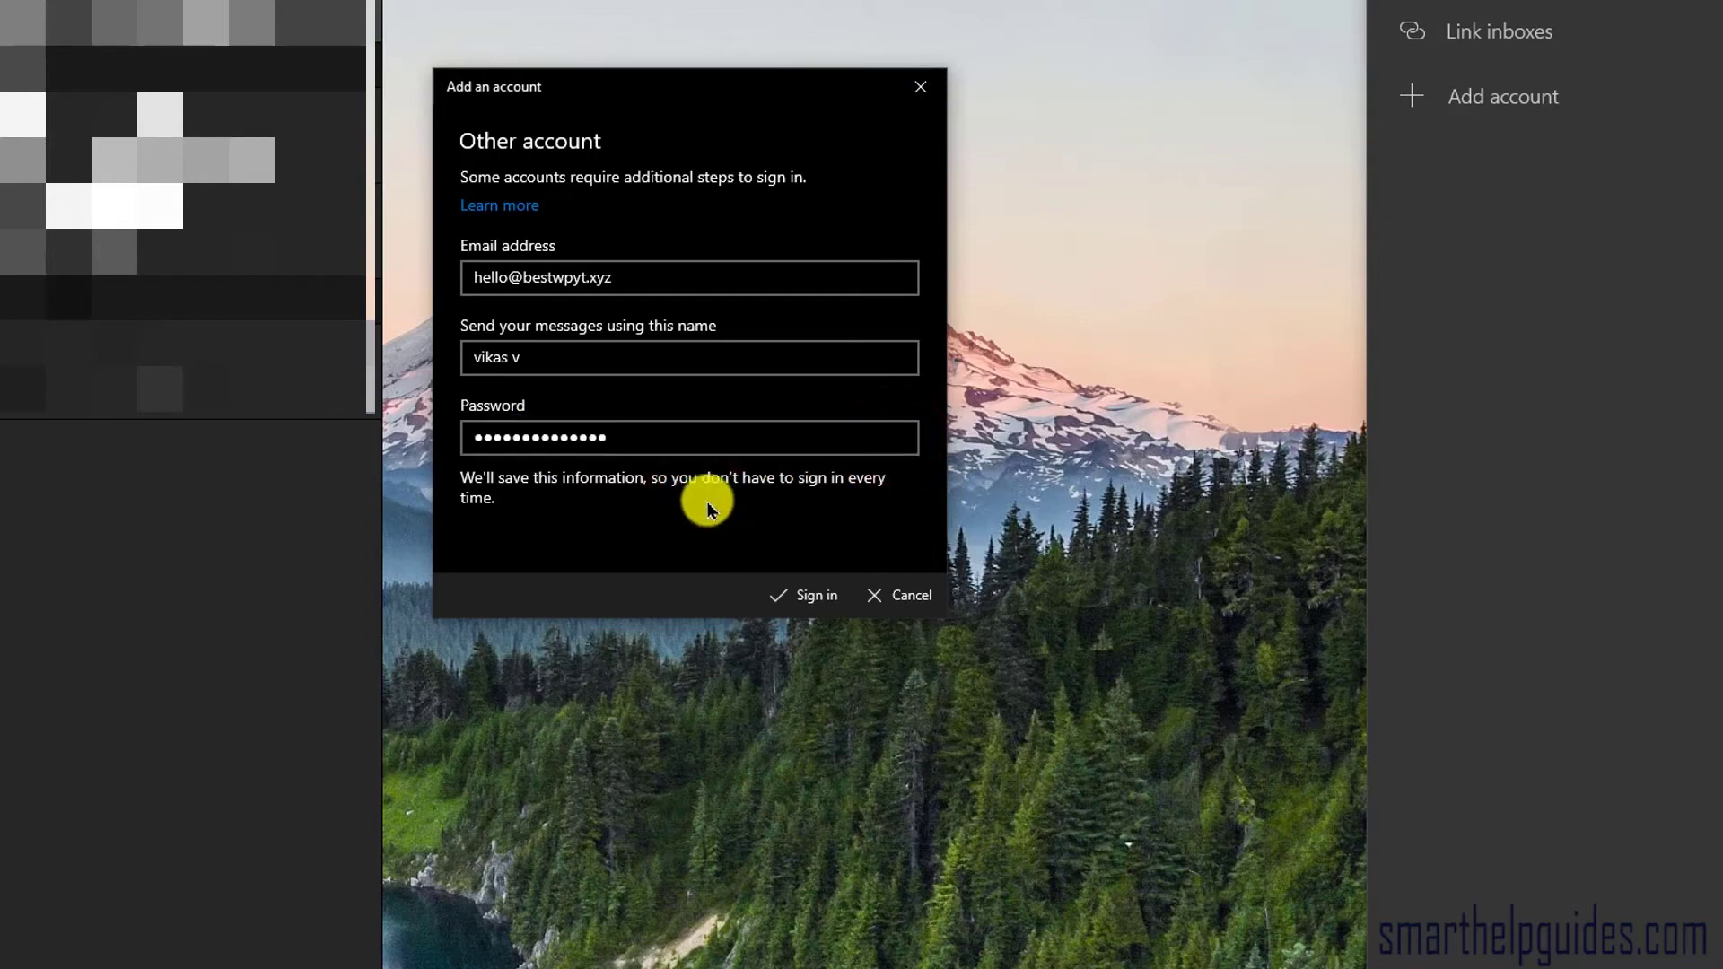
{"action": "left_click", "coordinate": [778, 593]}
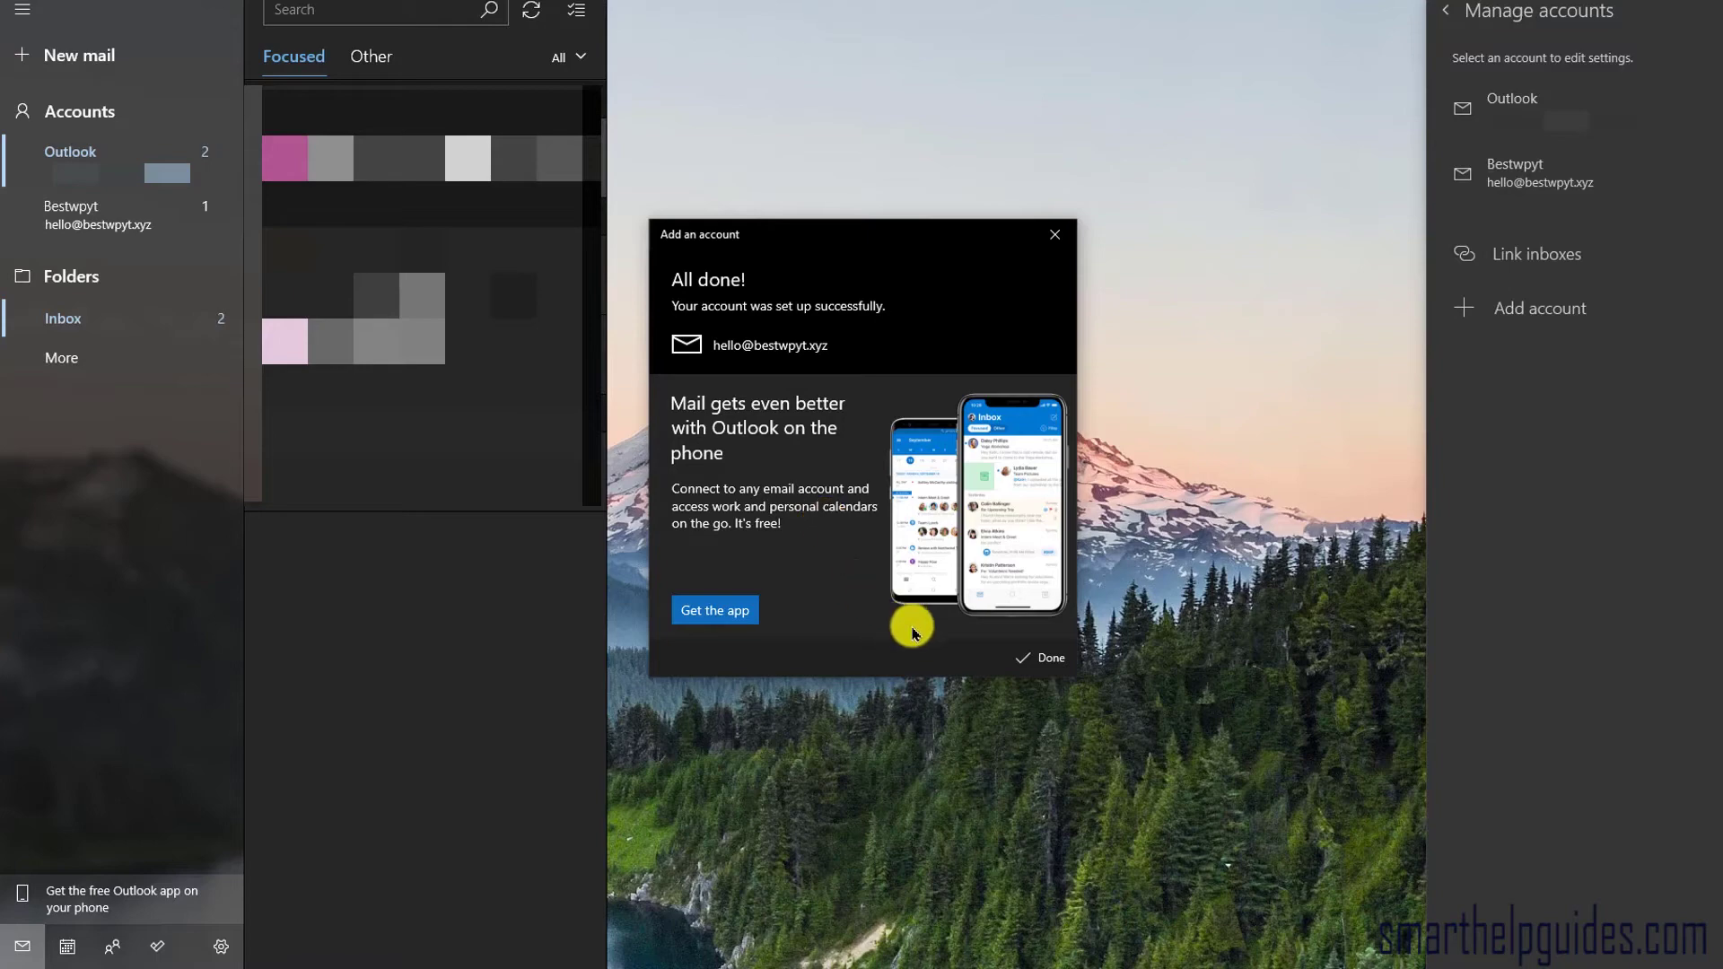
{"action": "left_click", "coordinate": [1030, 659]}
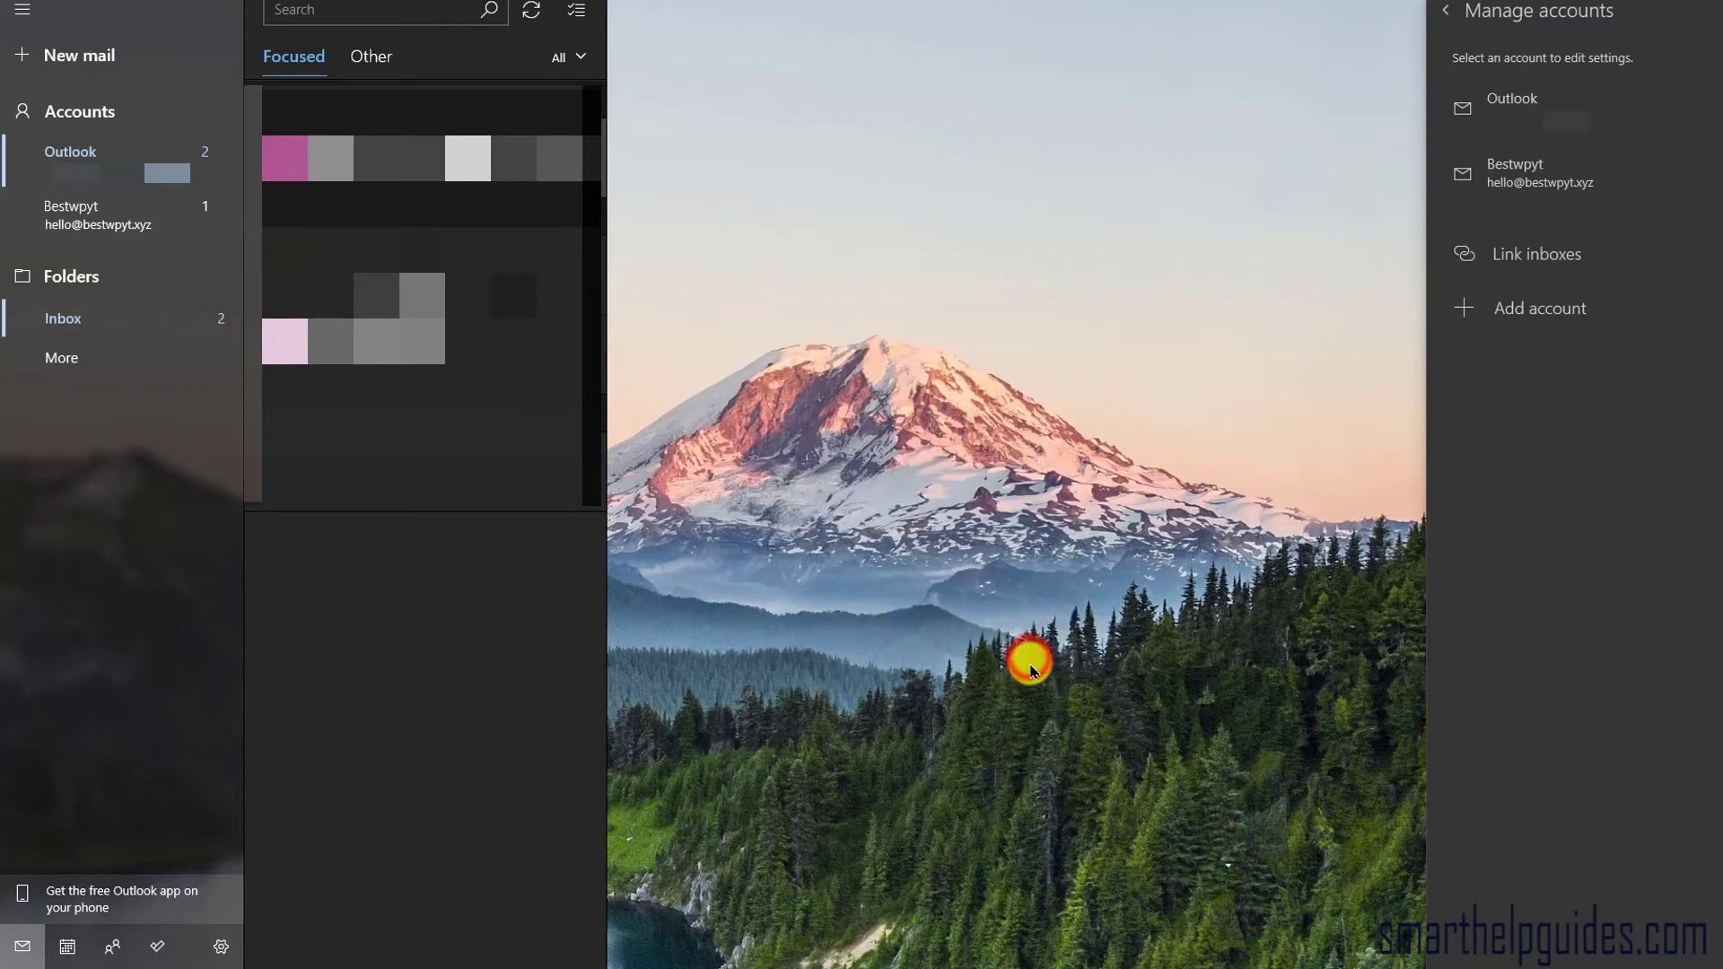
Switch to the Bestwpyt inbox and open GoDaddy's welcome message
{"action": "left_click", "coordinate": [108, 189]}
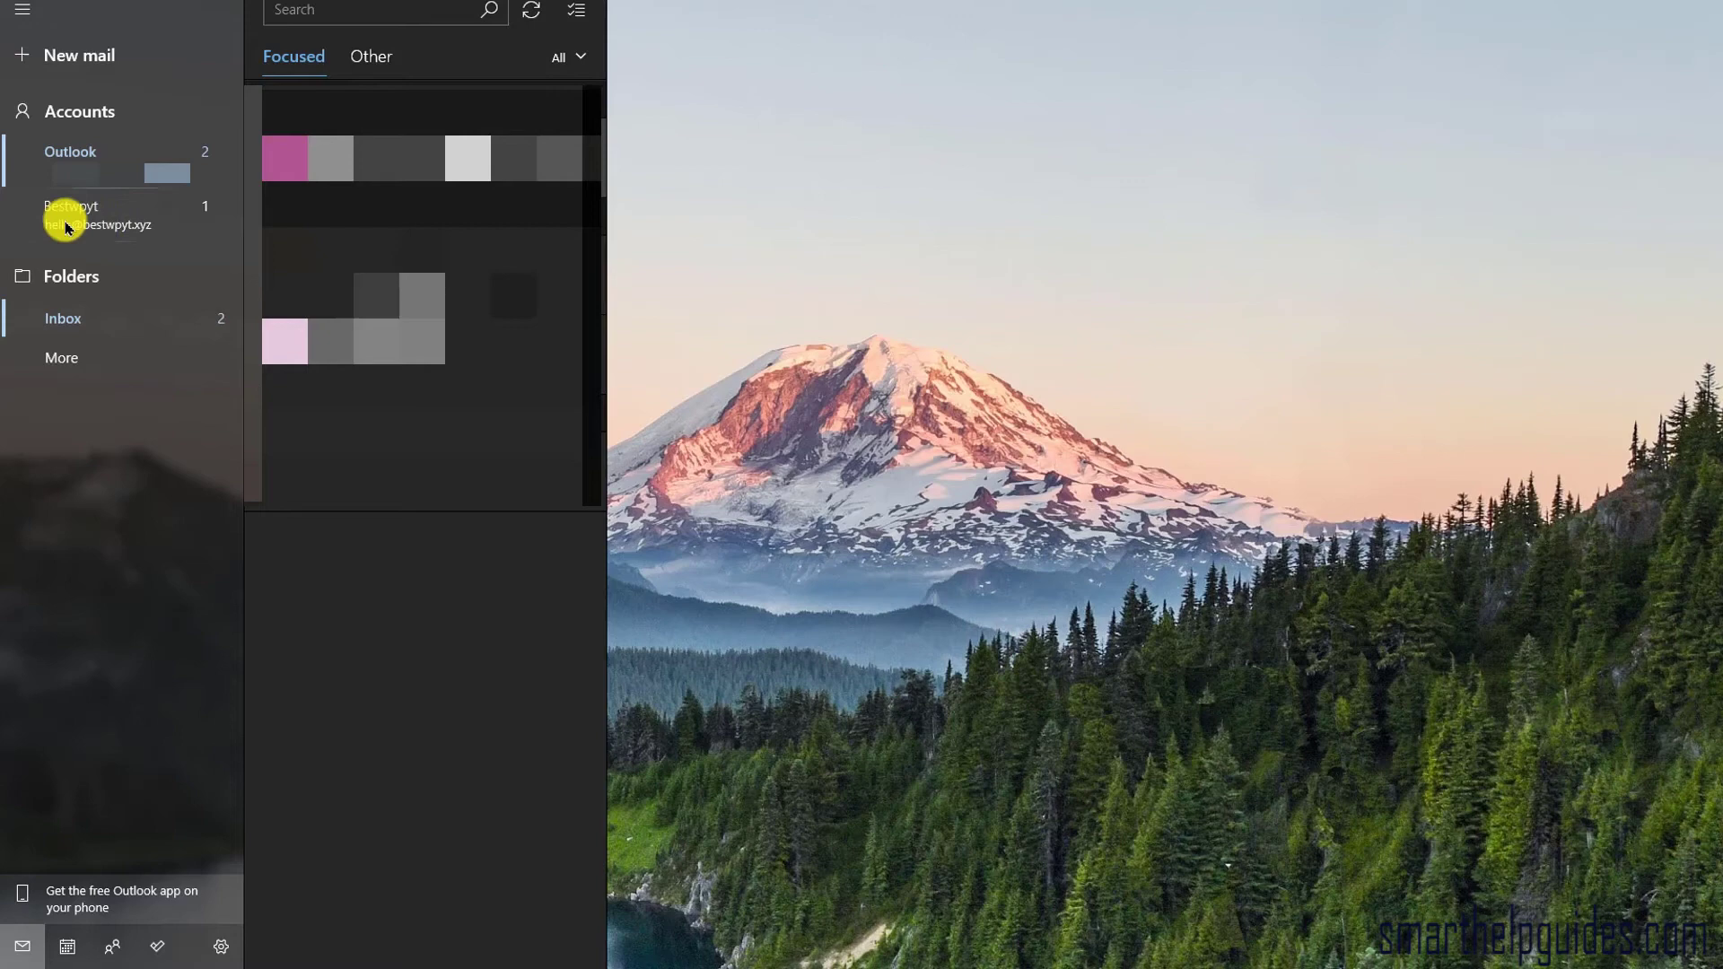
{"action": "left_click", "coordinate": [106, 232]}
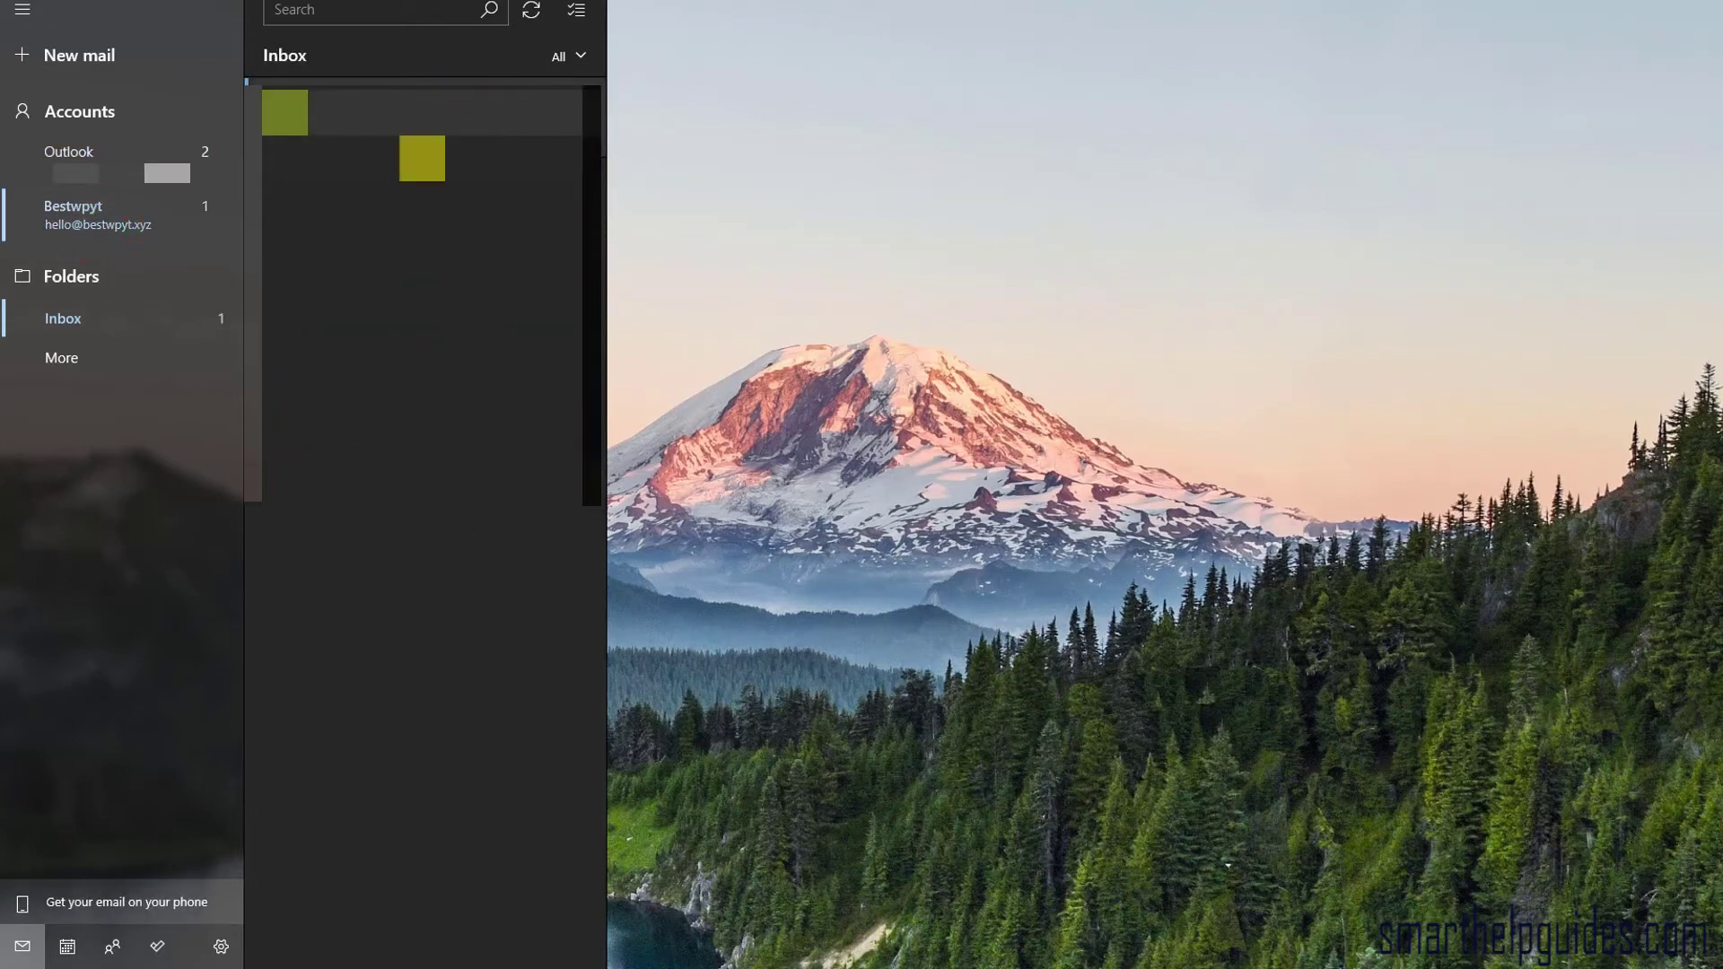
{"action": "left_click", "coordinate": [421, 158]}
{"action": "left_click", "coordinate": [422, 112]}
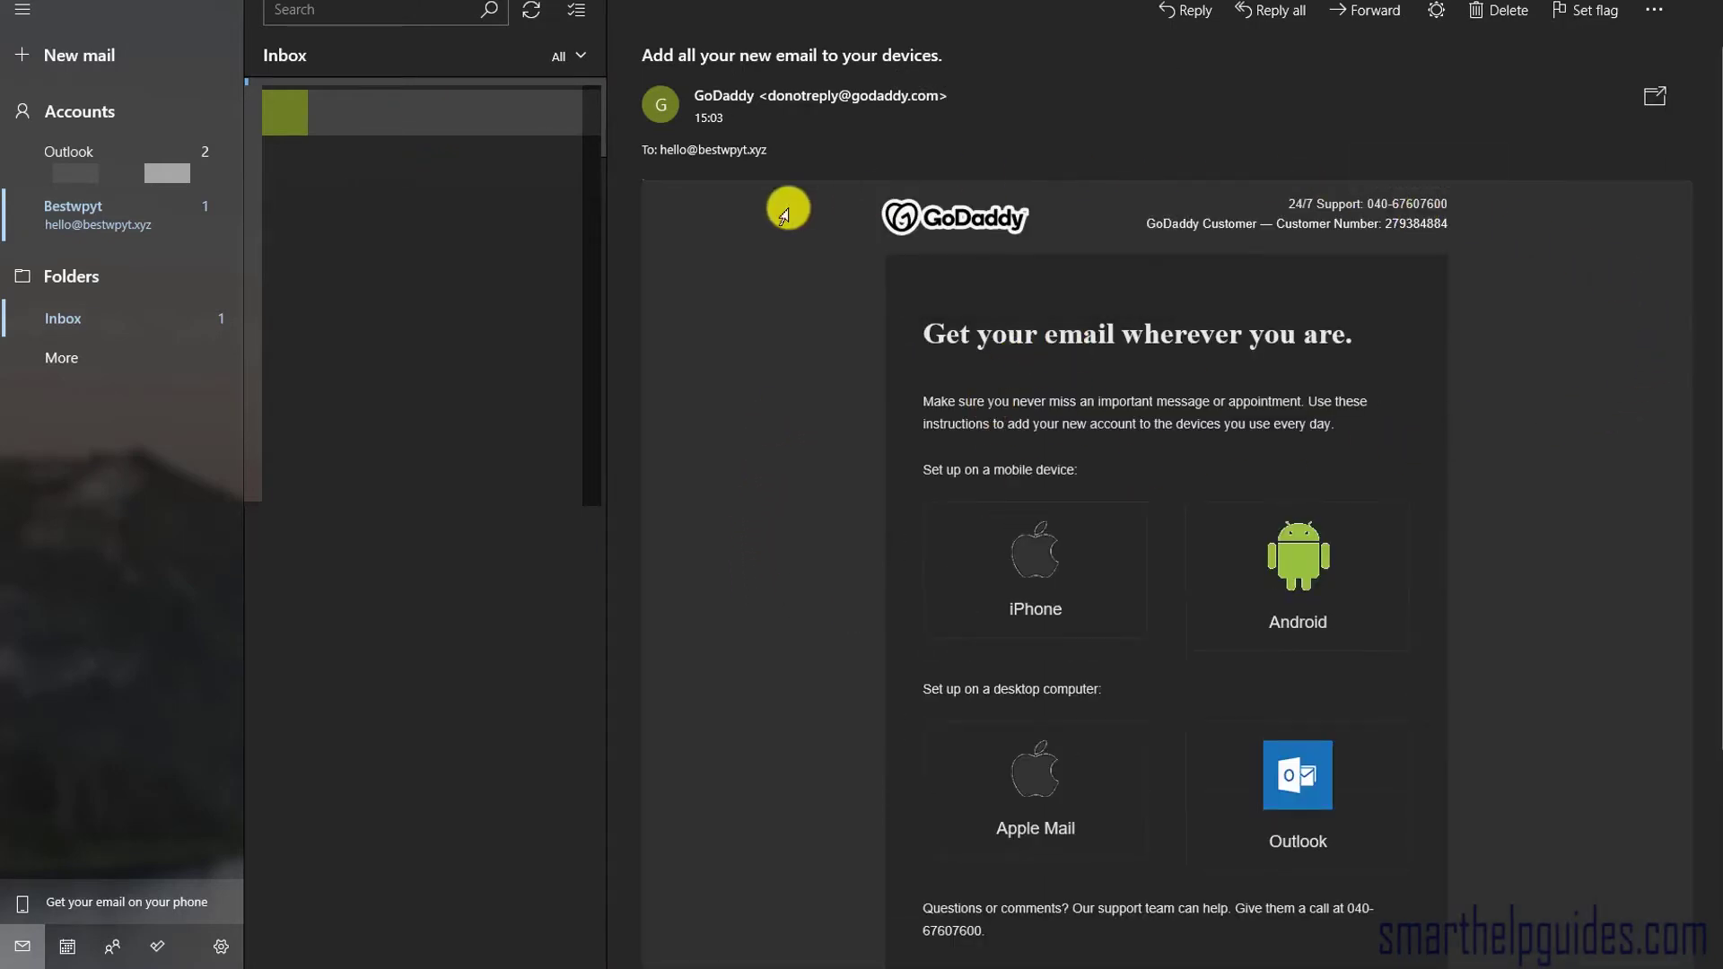
{"action": "left_click", "coordinate": [23, 55]}
{"action": "left_click", "coordinate": [787, 136]}
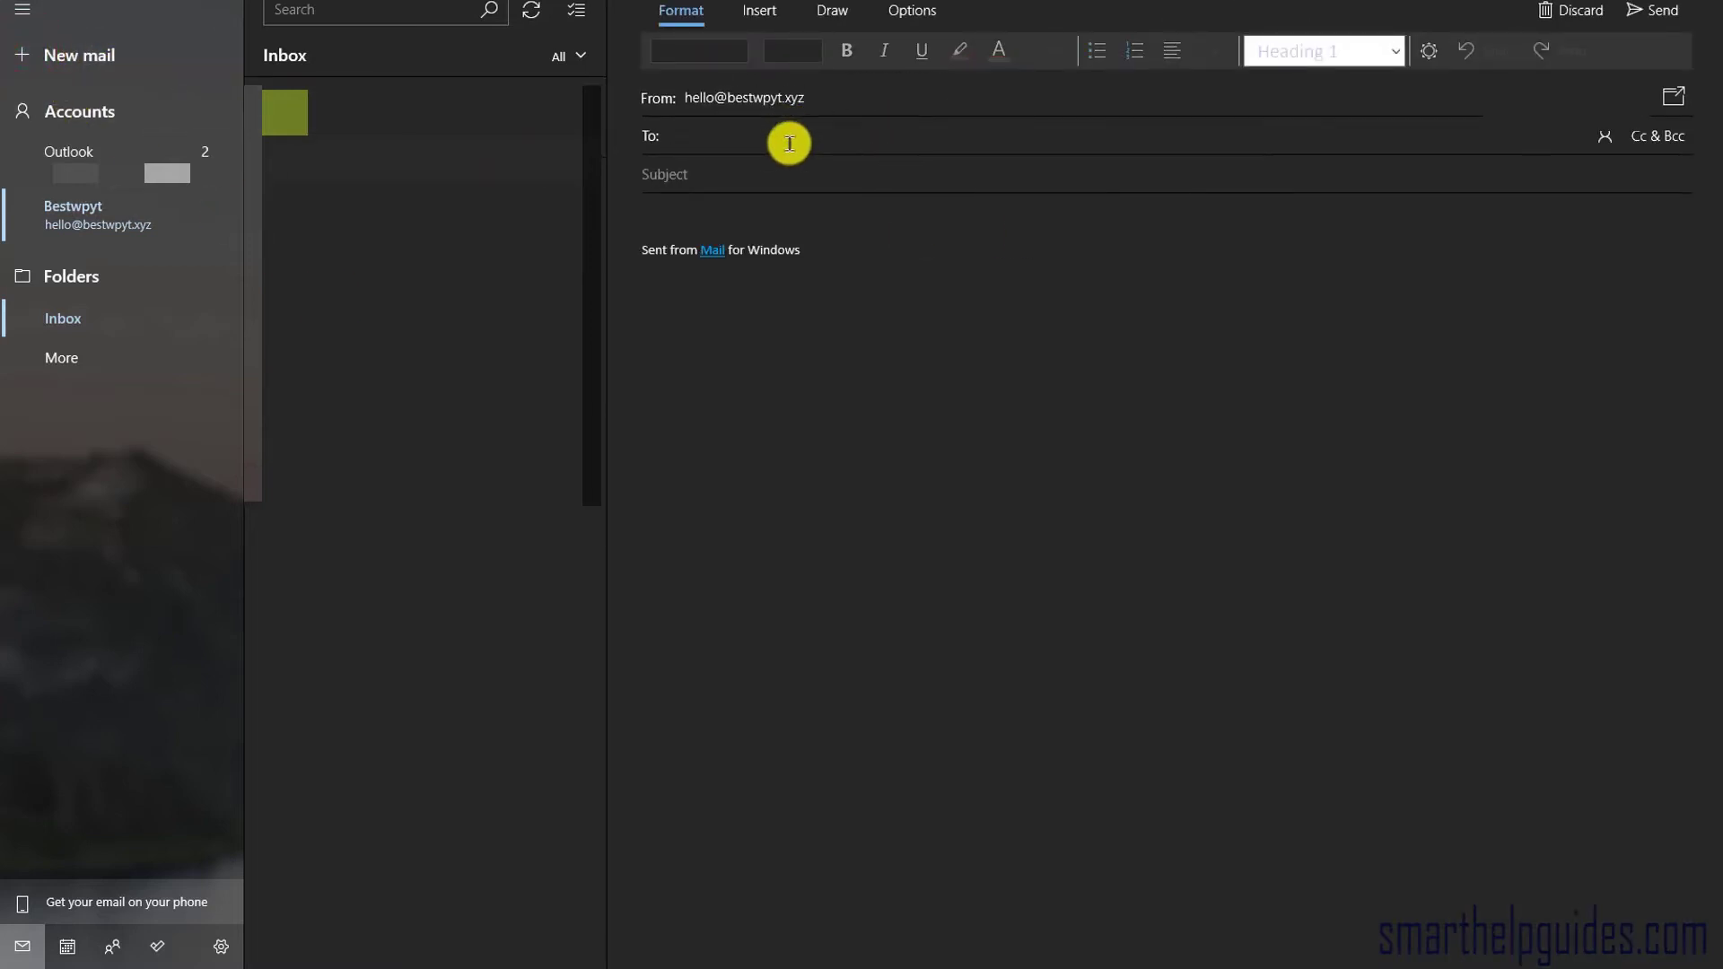
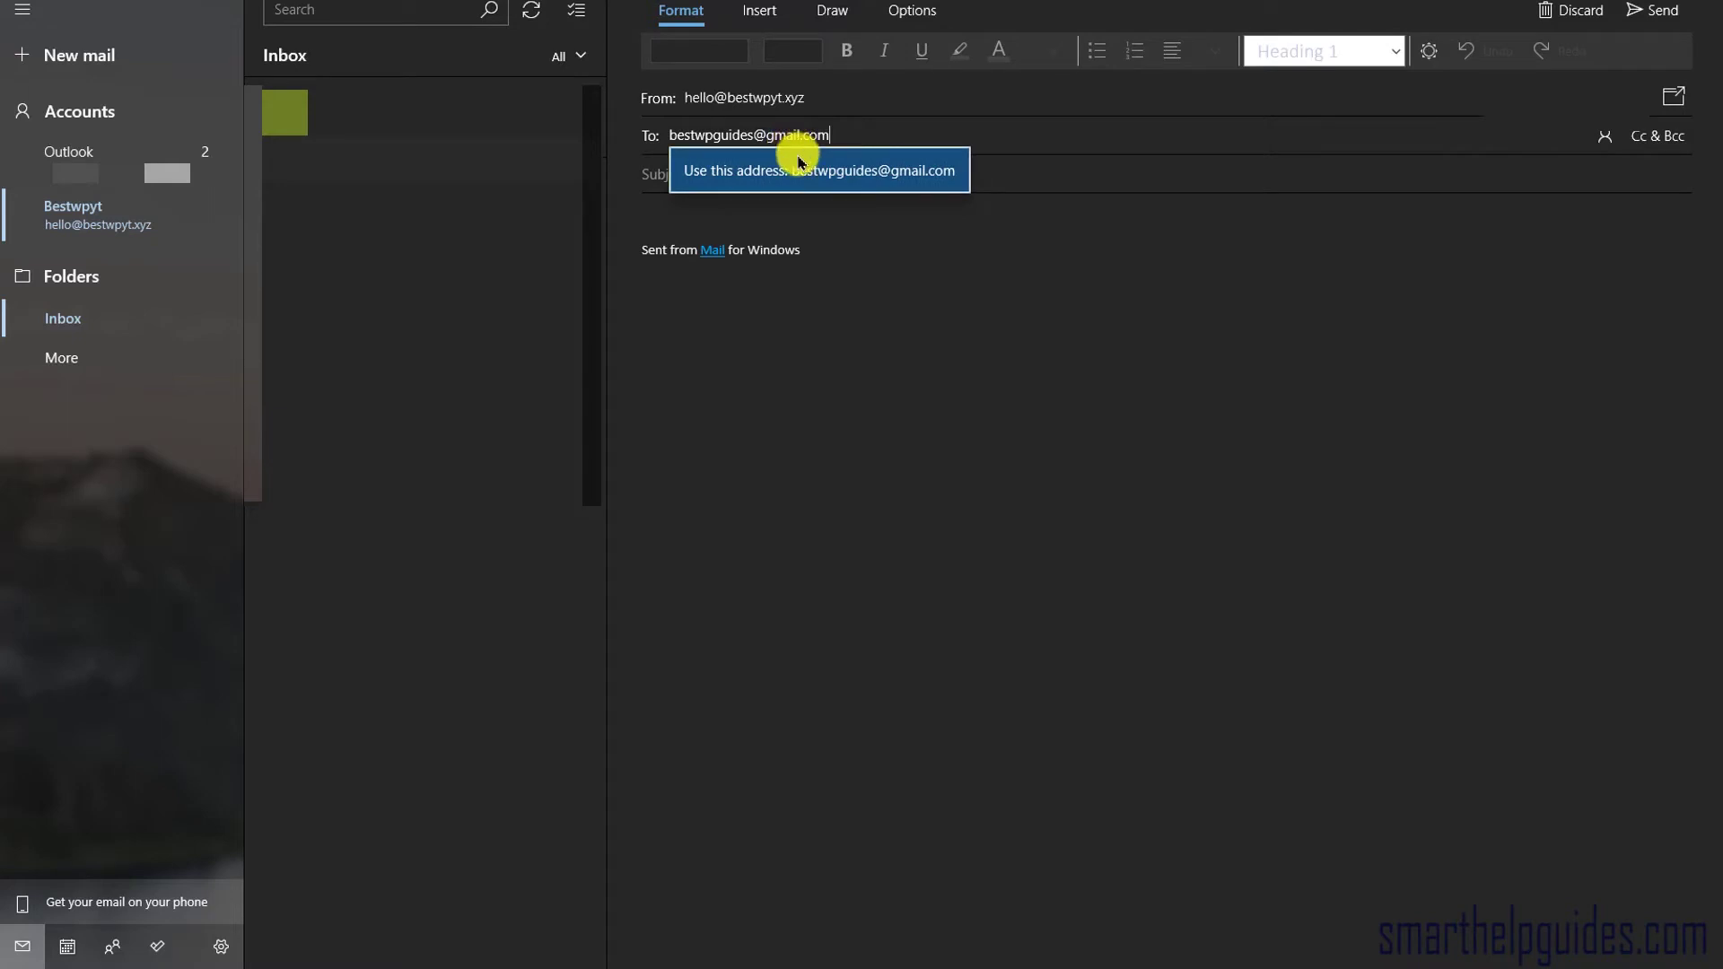
{"action": "left_click", "coordinate": [819, 173]}
{"action": "left_click", "coordinate": [750, 167]}
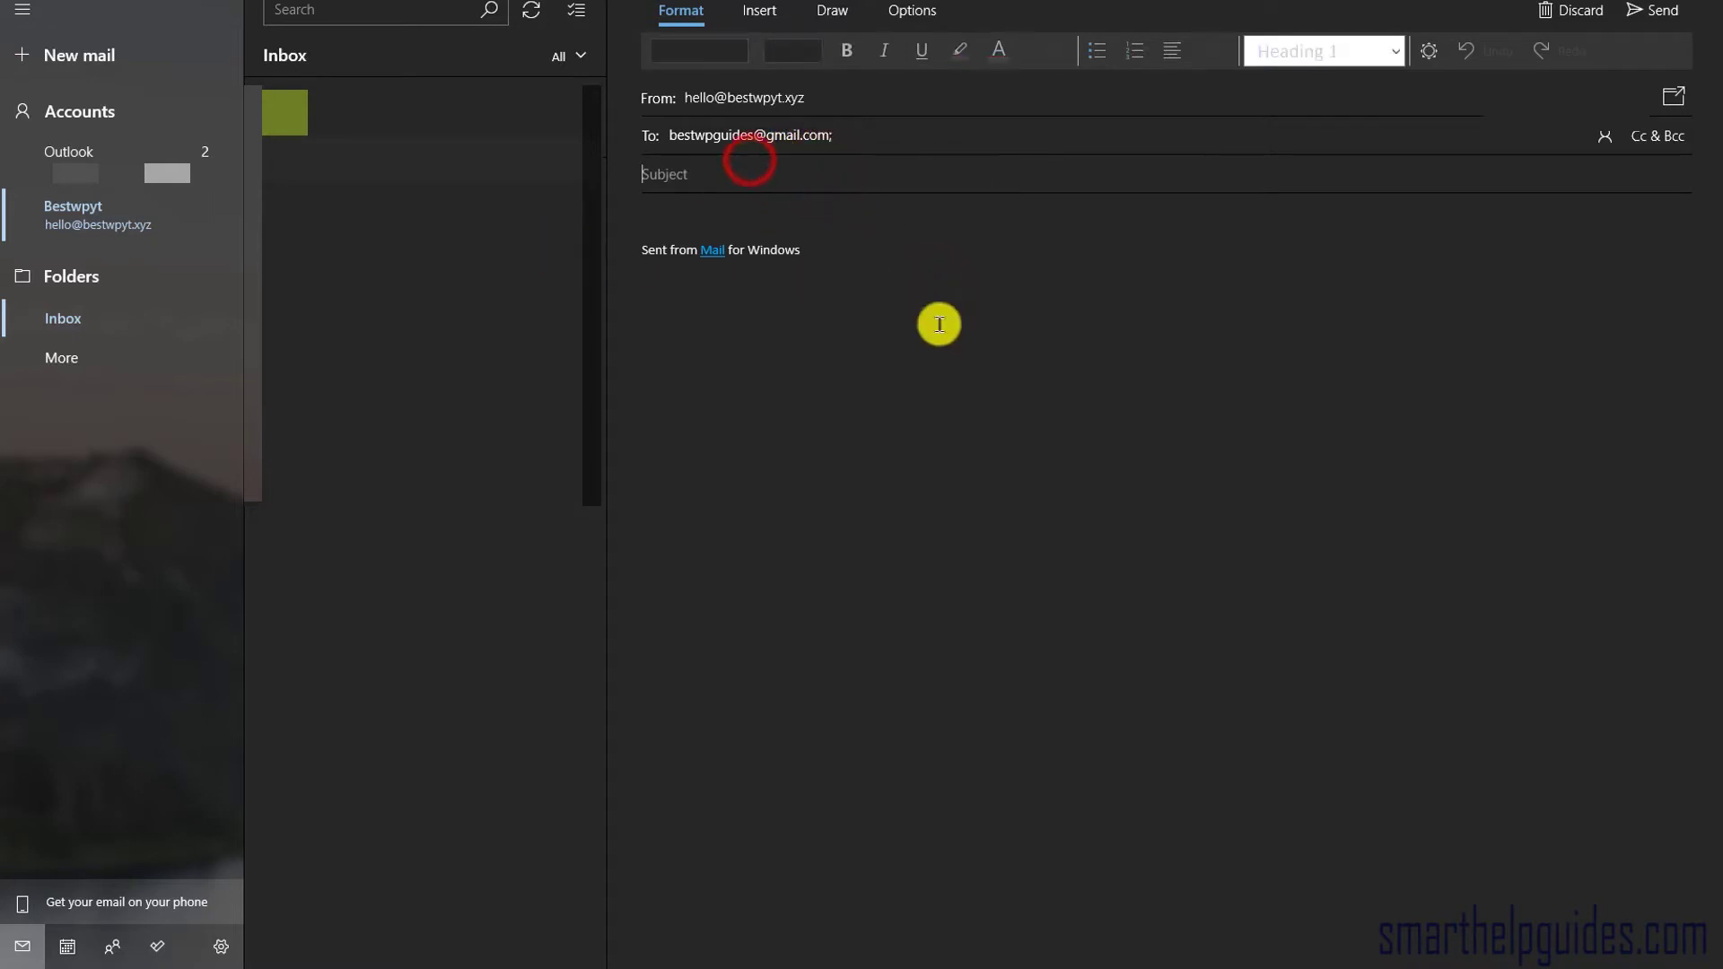